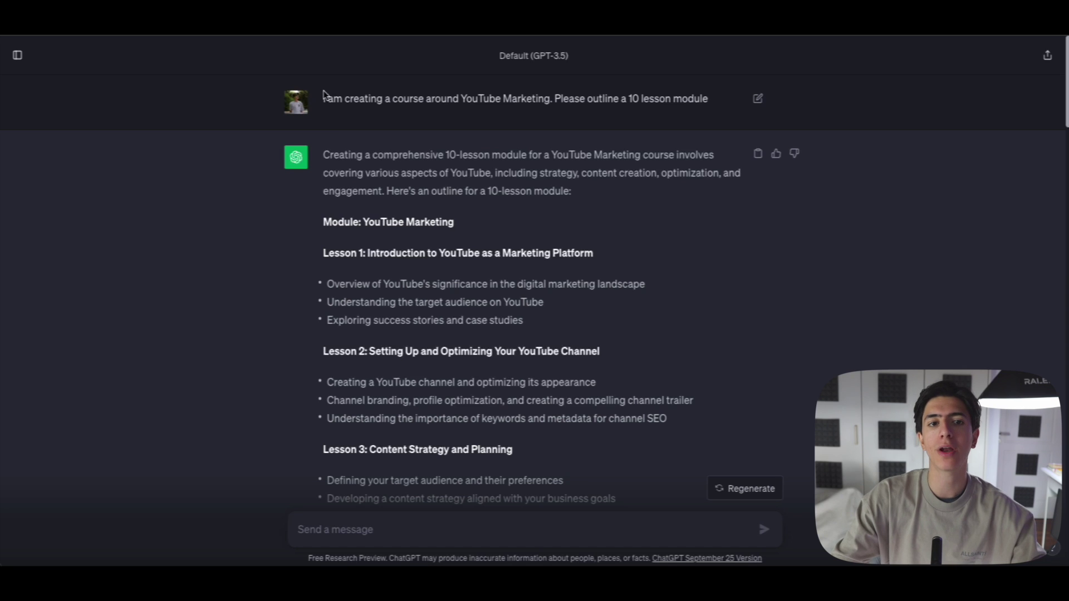
drag(323, 94, 706, 99)
click(657, 102)
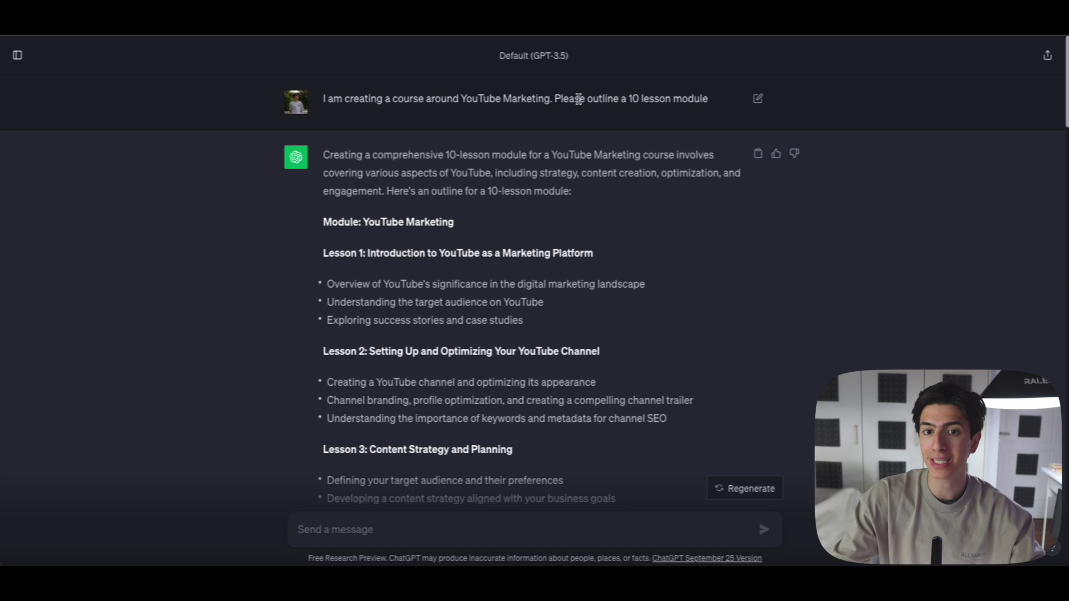
drag(628, 99, 704, 99)
click(703, 99)
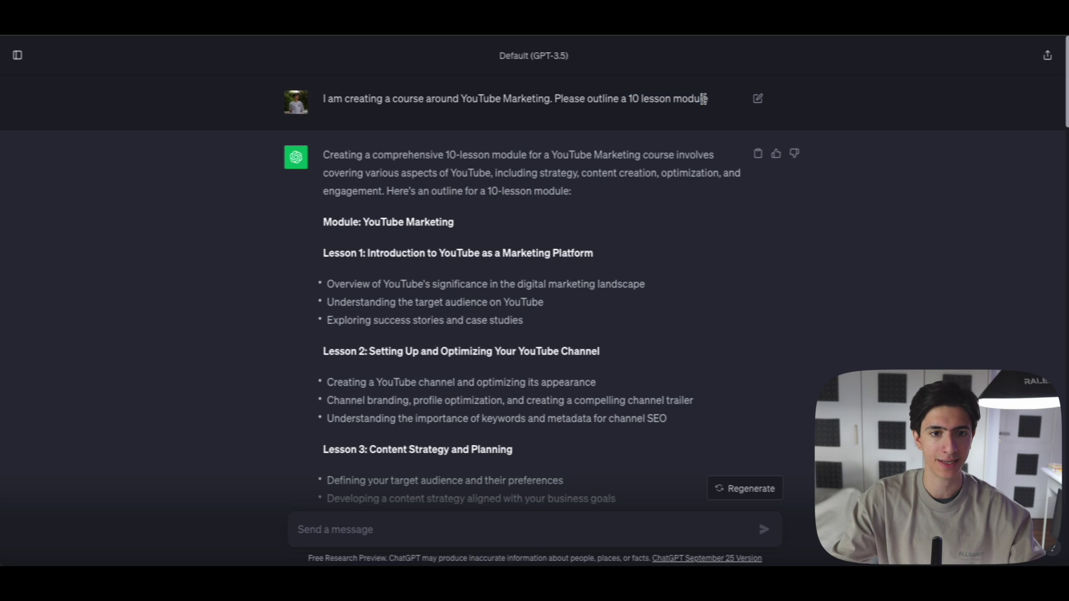
scroll(557, 167, down, 1)
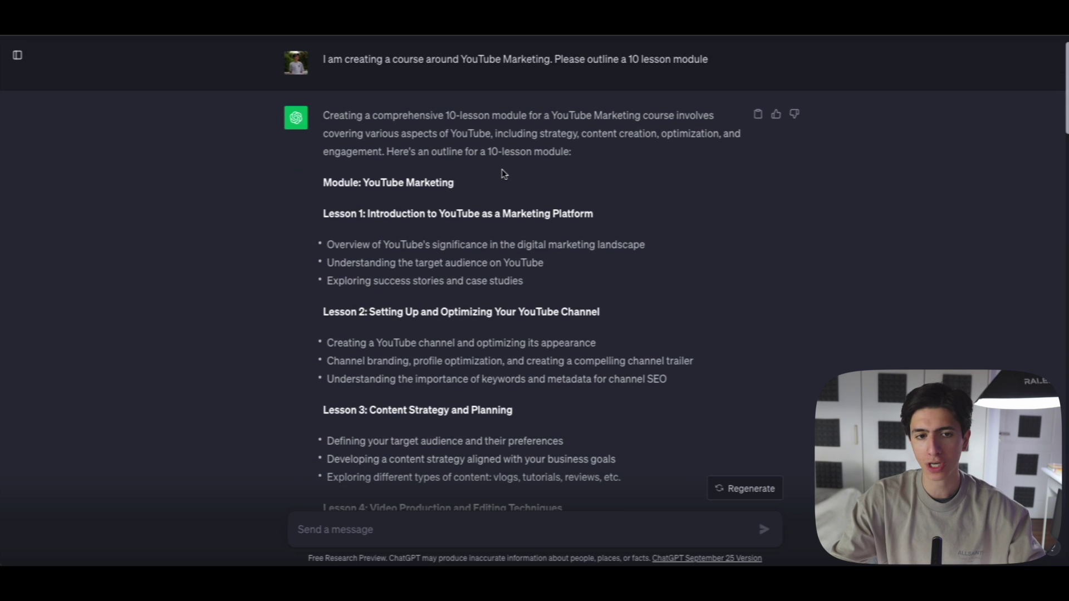
scroll(450, 201, down, 1)
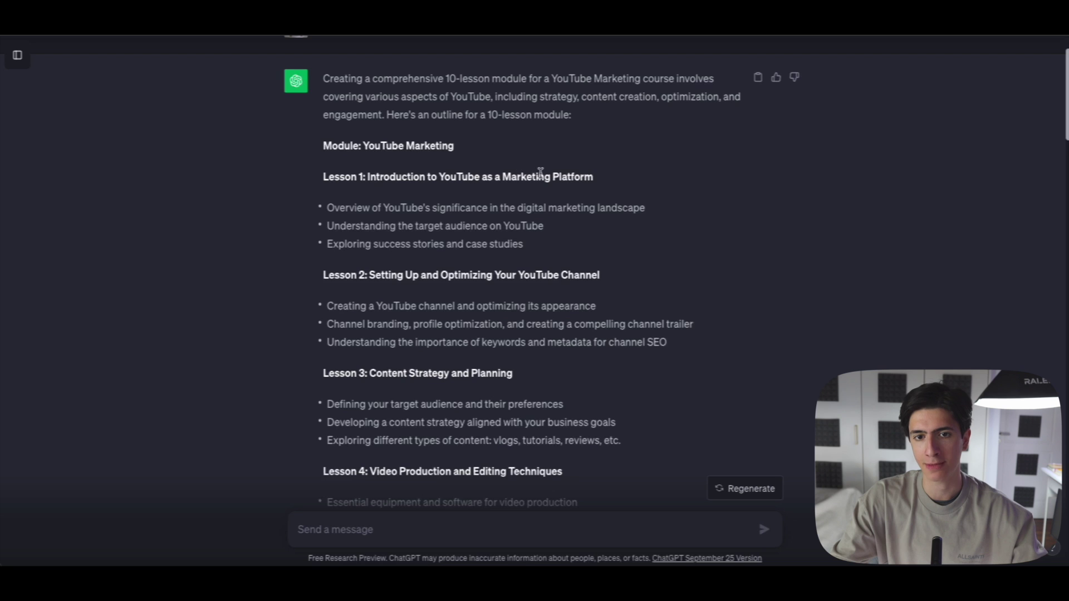
scroll(589, 199, down, 1)
scroll(589, 199, down, 1)
drag(346, 192, 323, 192)
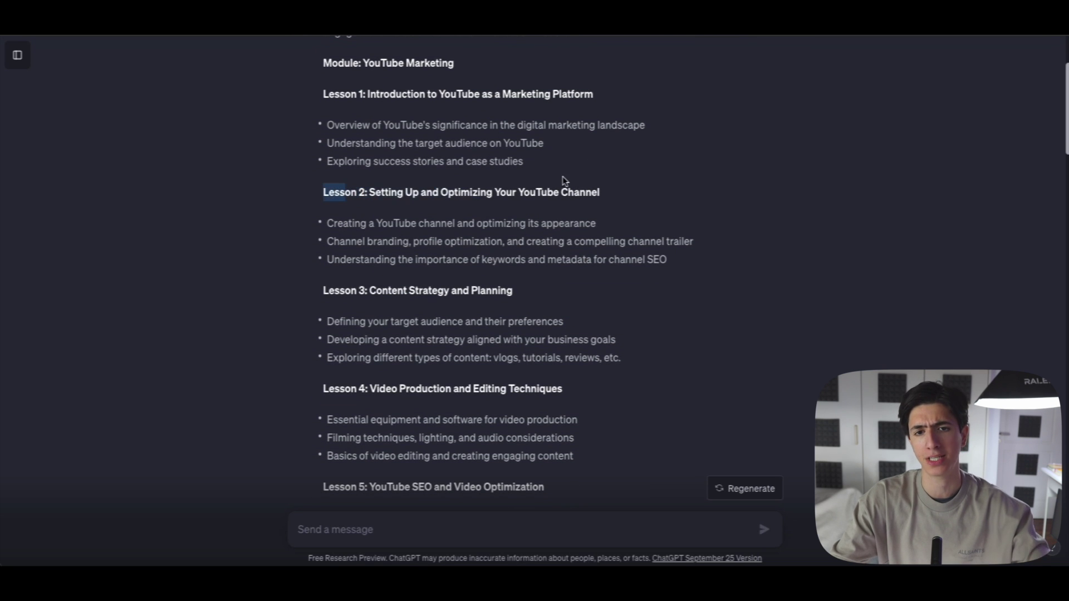
click(350, 286)
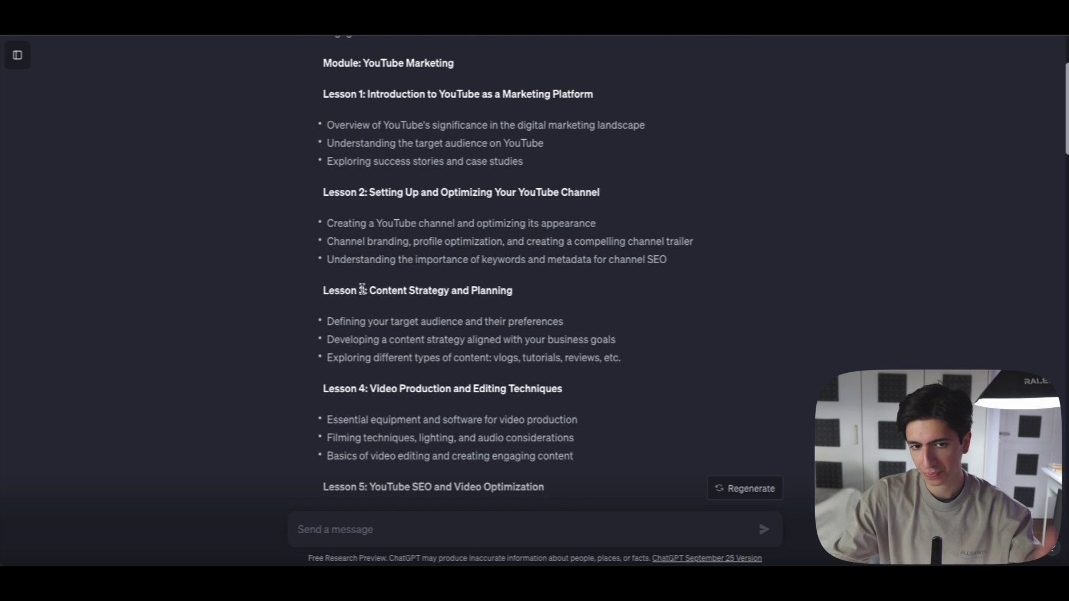
scroll(423, 285, down, 1)
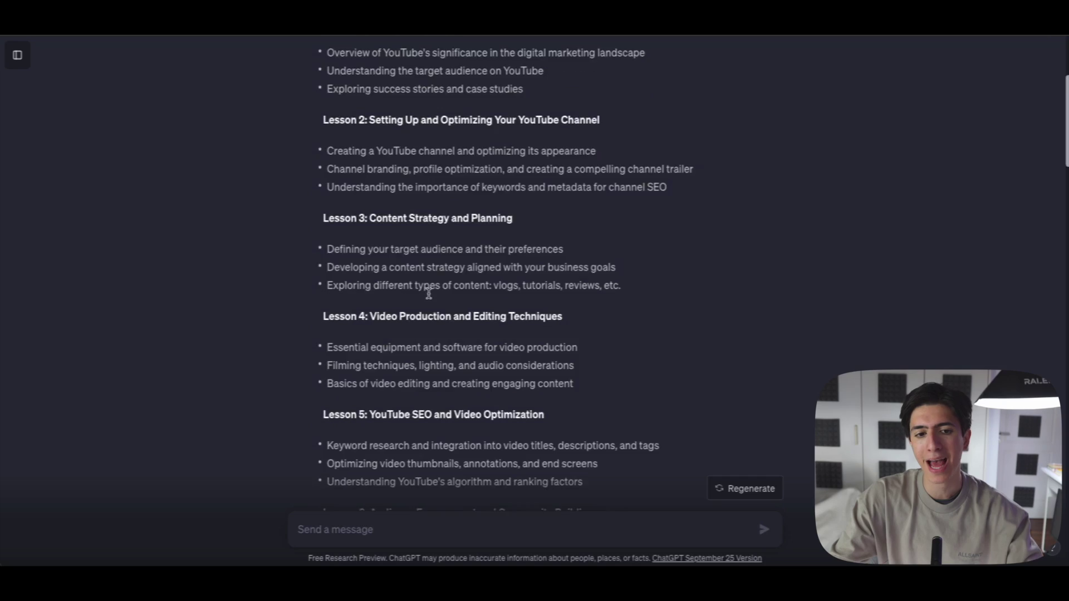
scroll(501, 303, up, 4)
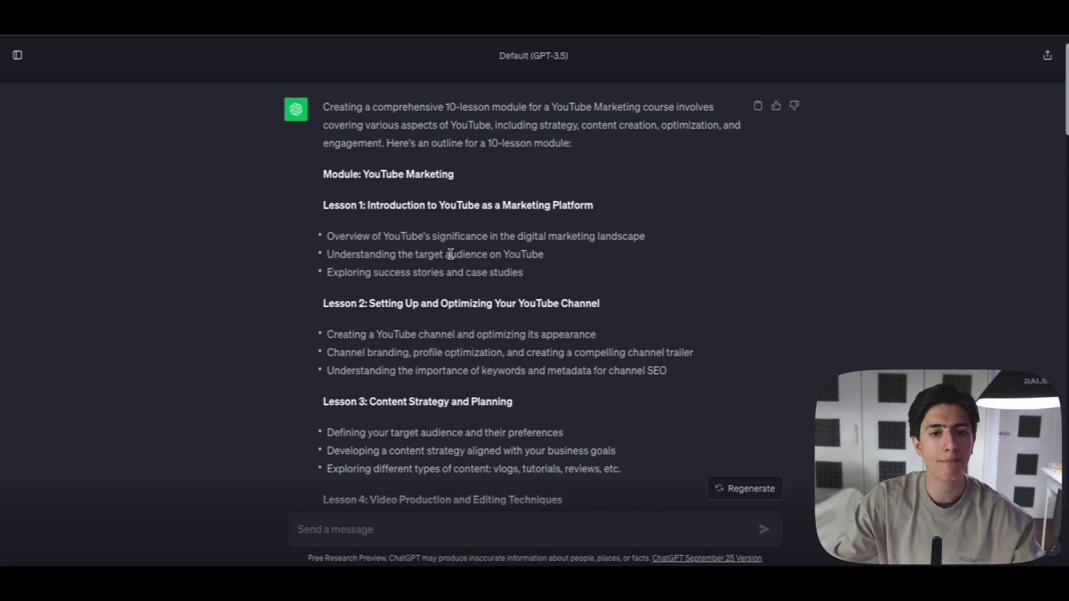
drag(349, 236, 505, 241)
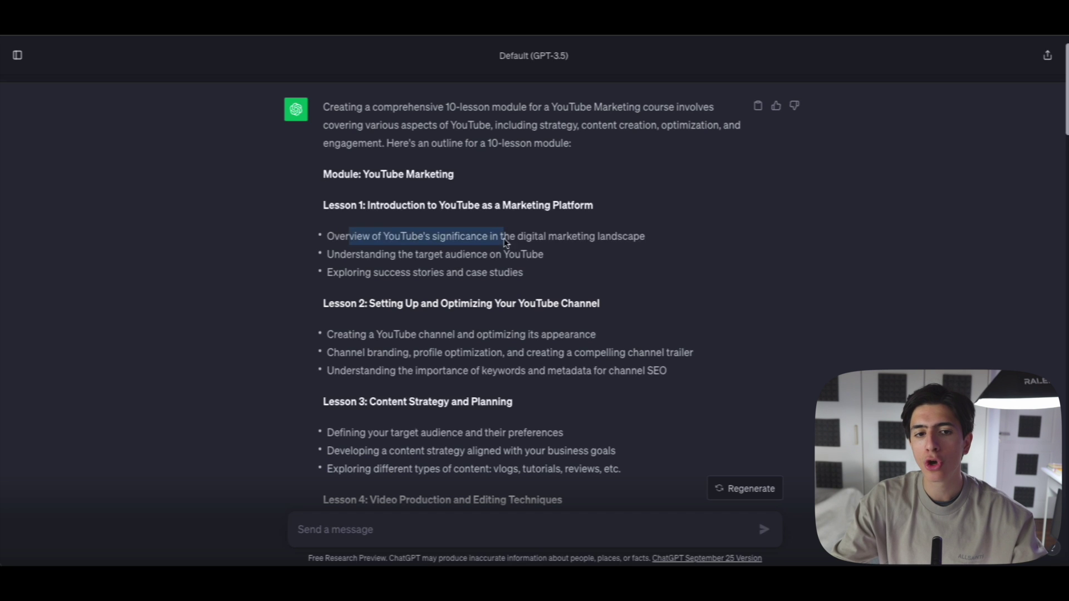
drag(323, 255, 538, 256)
drag(329, 273, 523, 274)
click(553, 278)
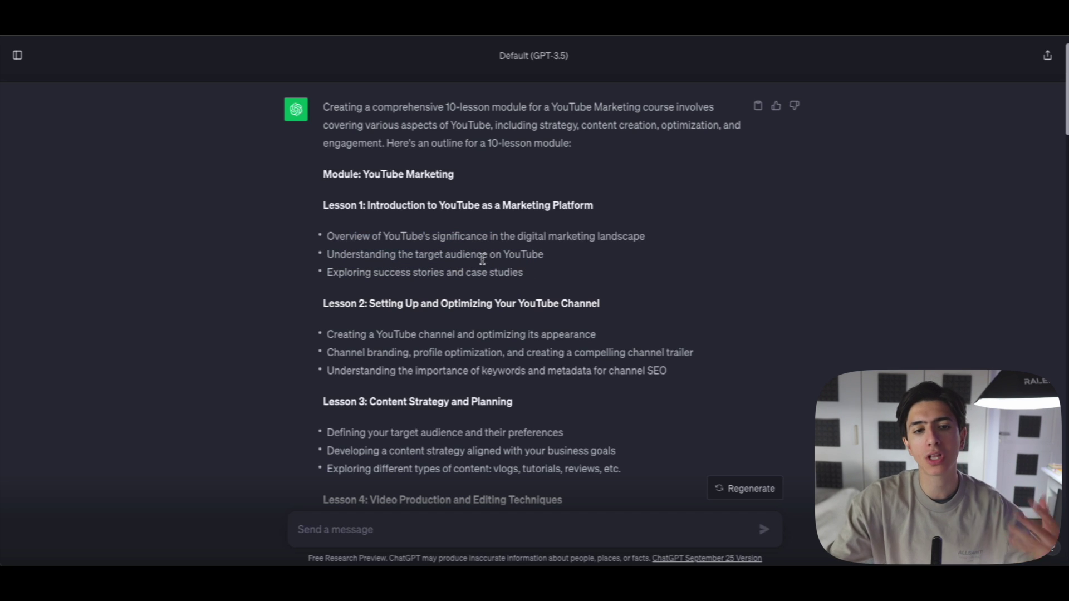
drag(326, 236, 646, 236)
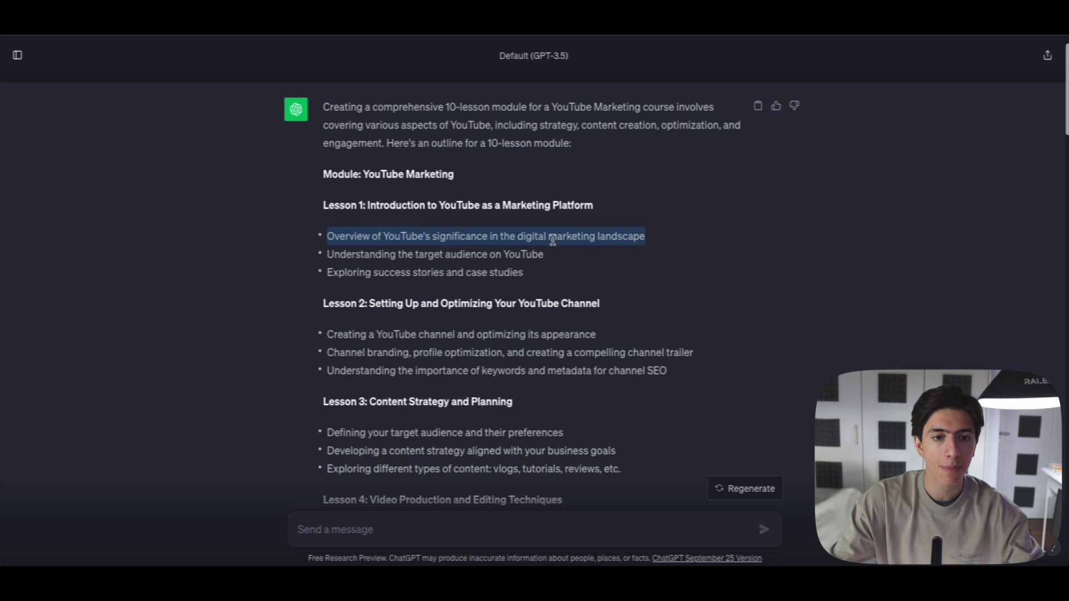
click(403, 256)
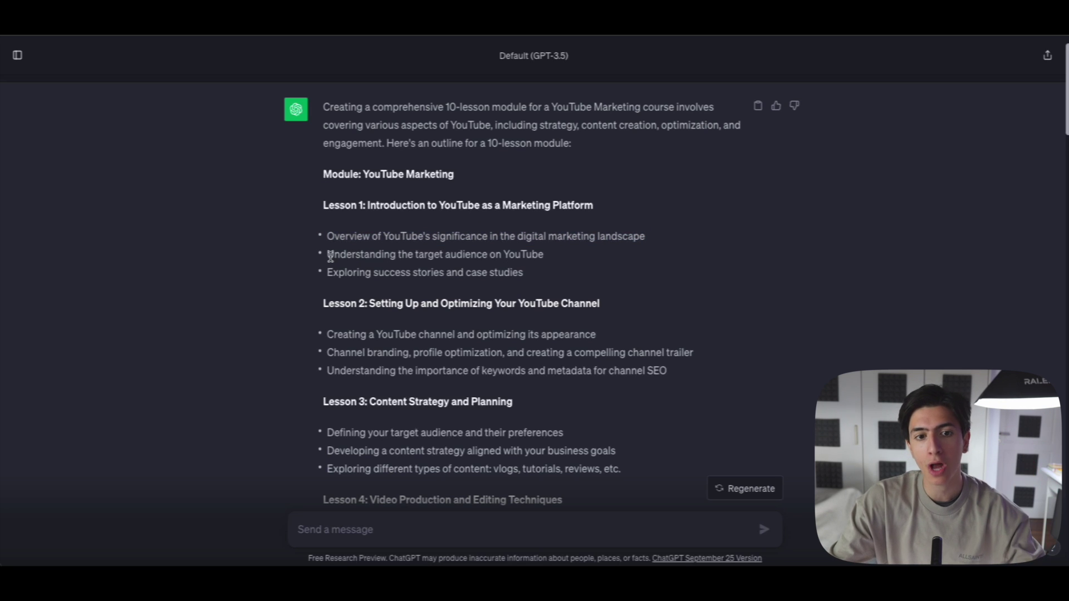
drag(328, 254, 535, 255)
click(511, 256)
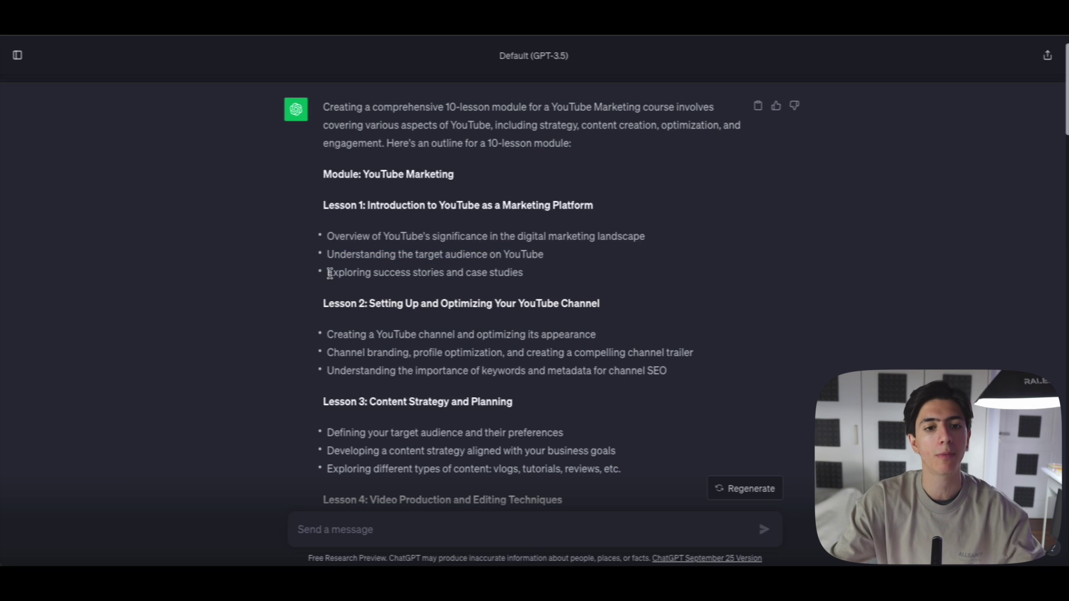
drag(328, 273, 503, 273)
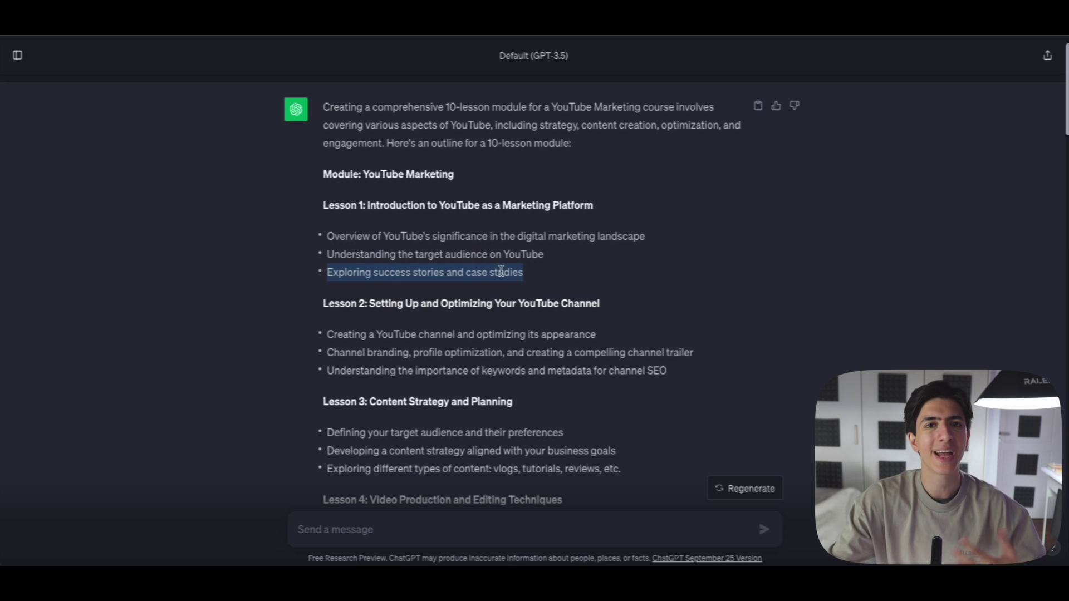
click(503, 271)
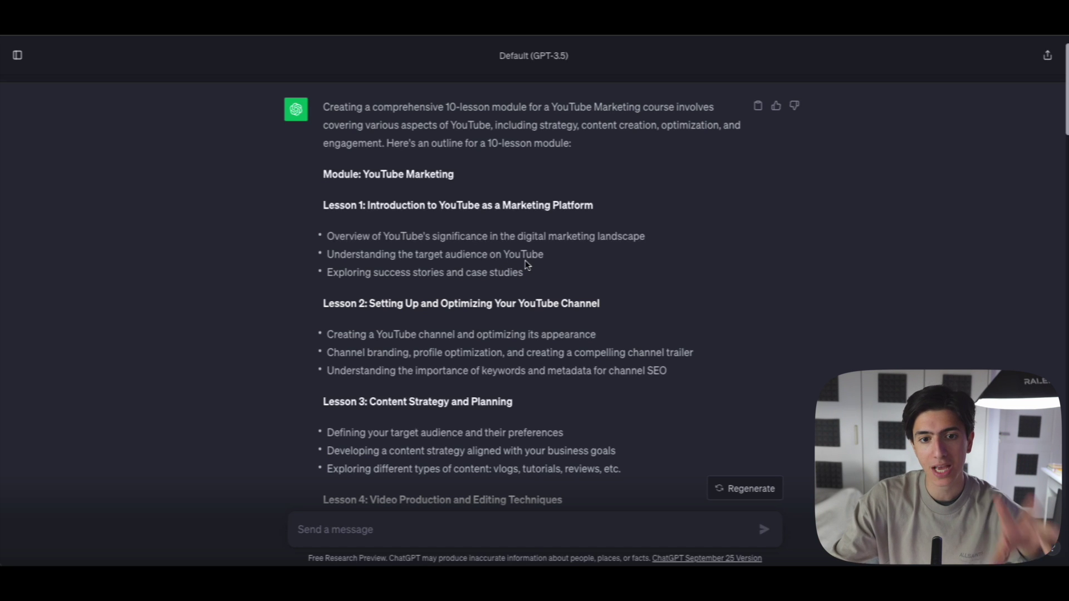
scroll(526, 265, down, 1)
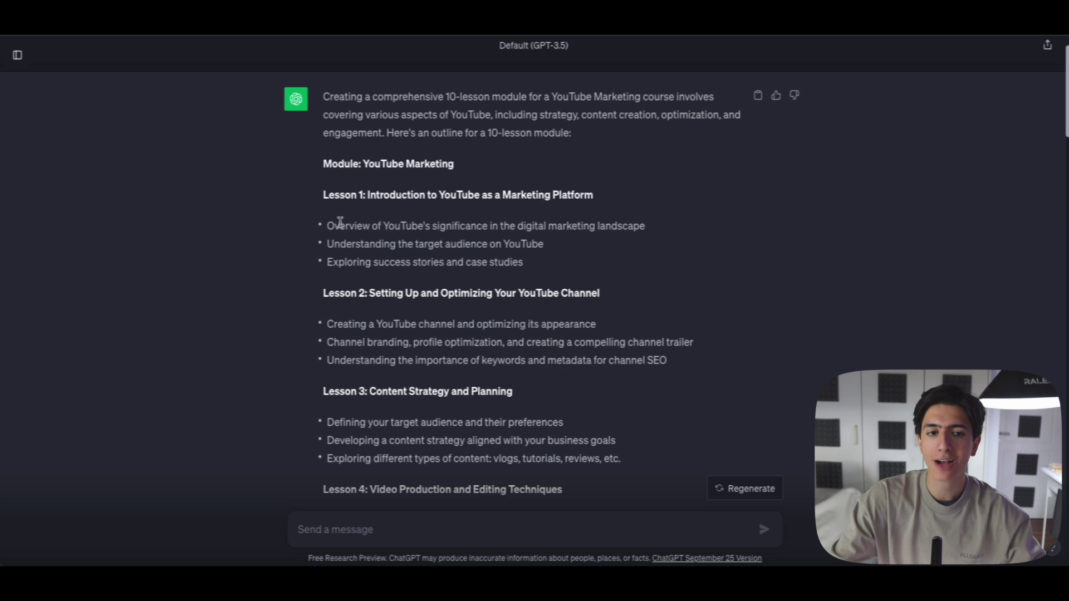
drag(327, 223, 659, 226)
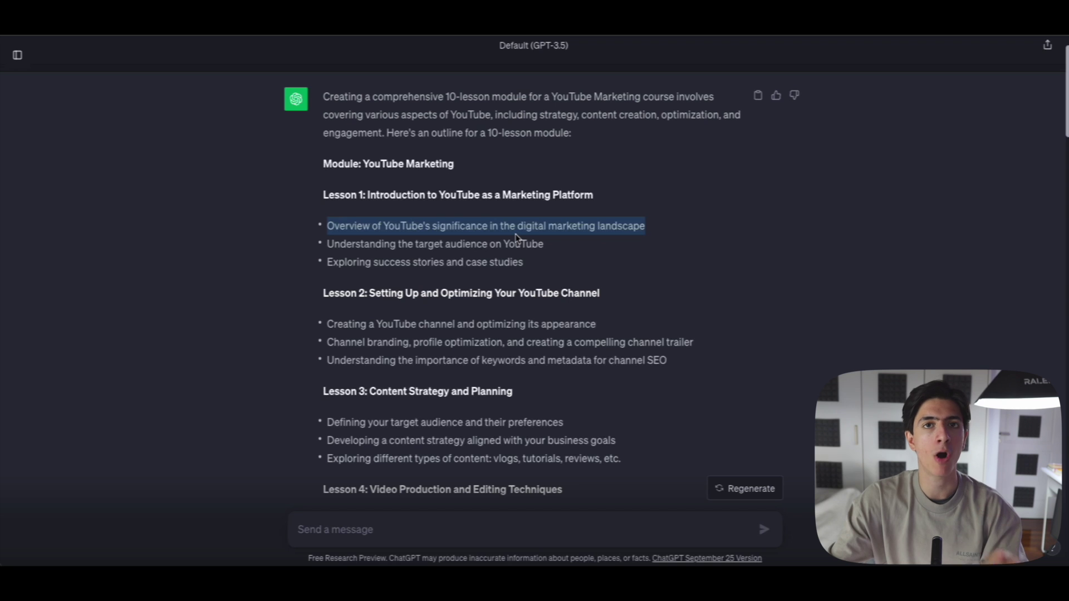
click(427, 218)
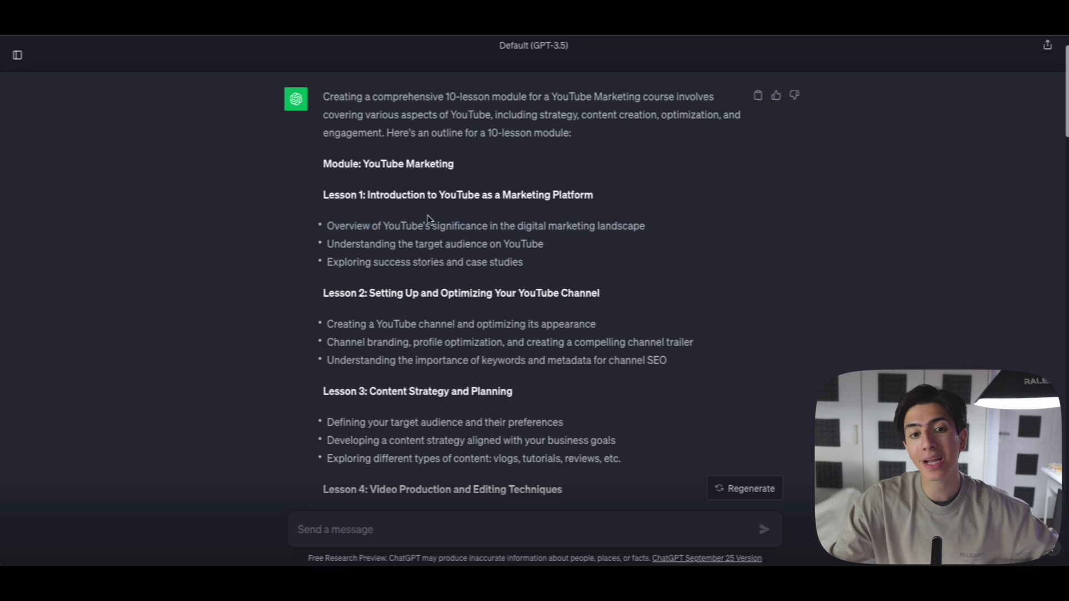
triple_click(430, 223)
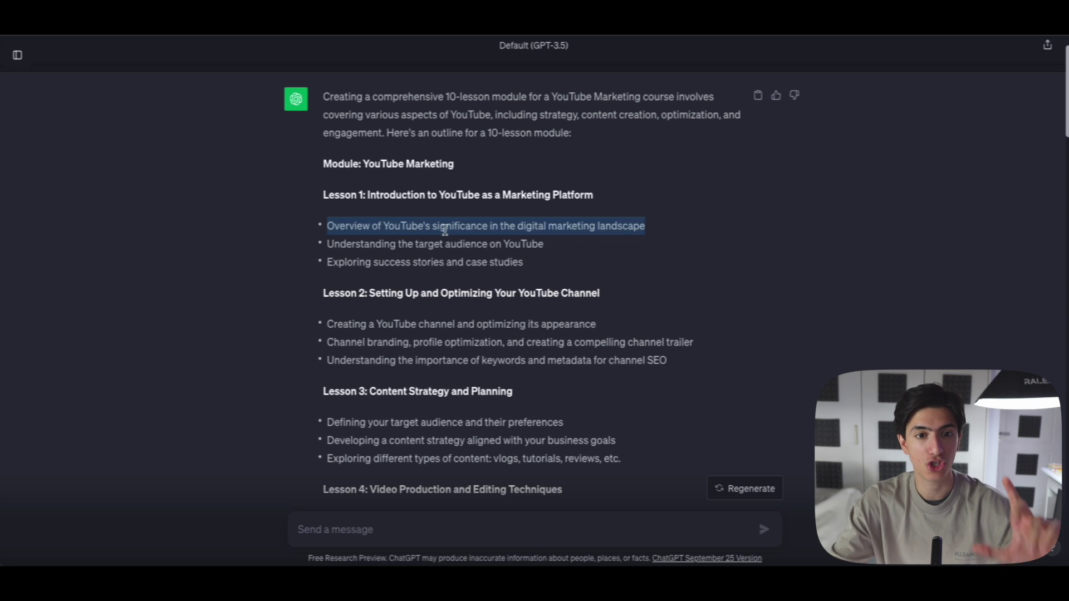
scroll(437, 240, down, 12)
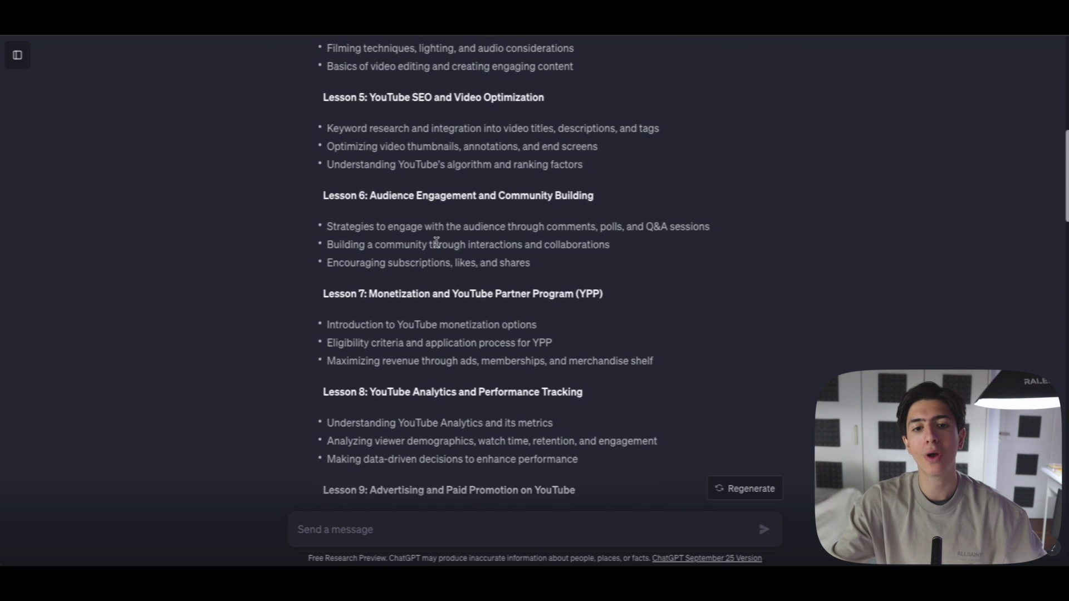
Step: Highlight the 'Summarise this' prompt and the Copyright bullet, then clear both selections
scroll(436, 240, down, 3)
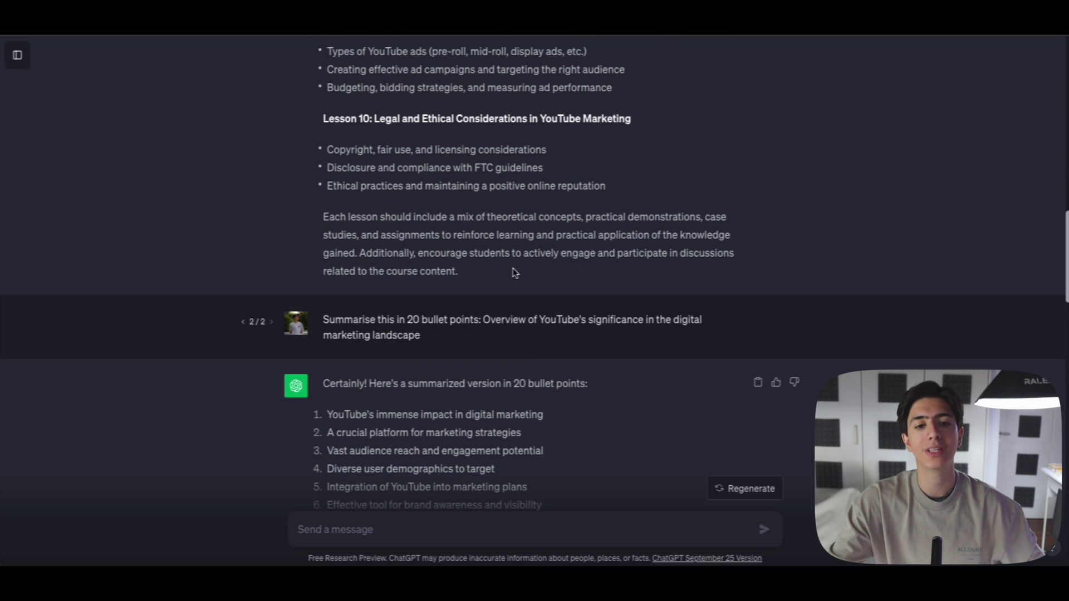
drag(323, 320, 477, 314)
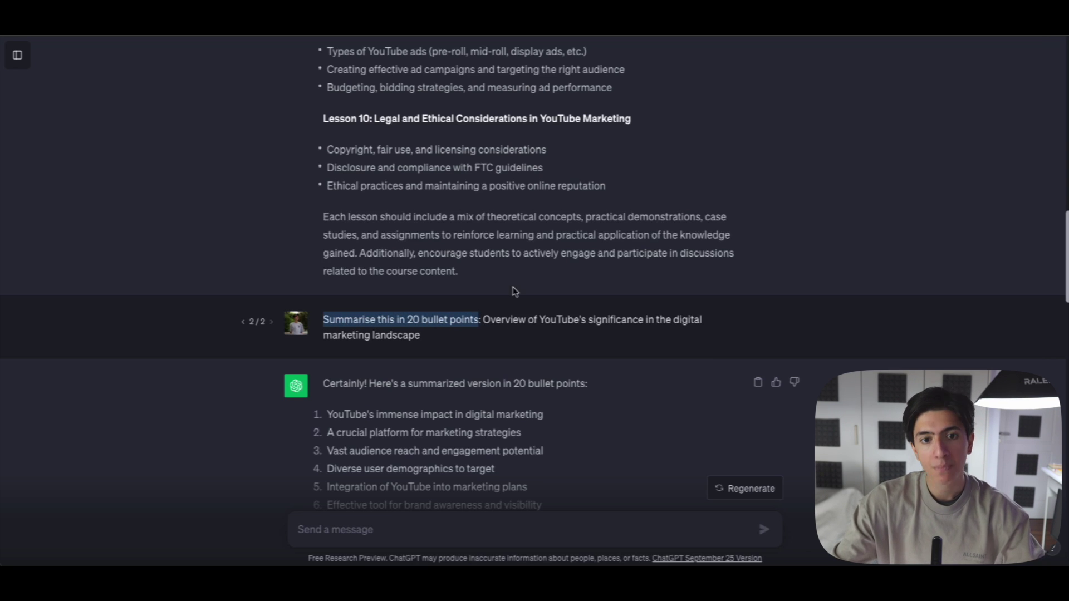
drag(322, 149, 548, 150)
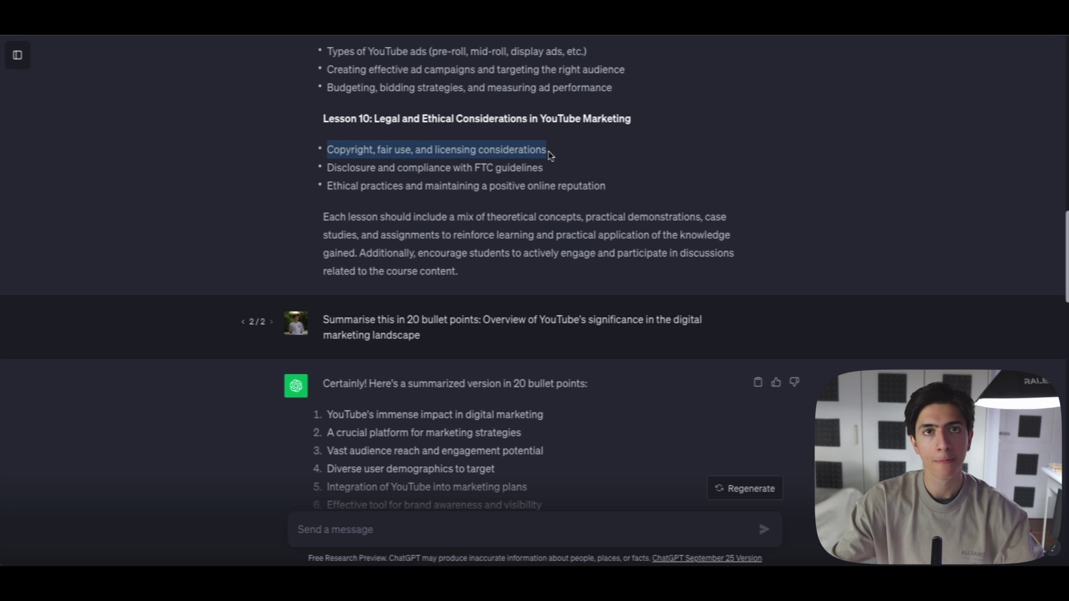
click(443, 148)
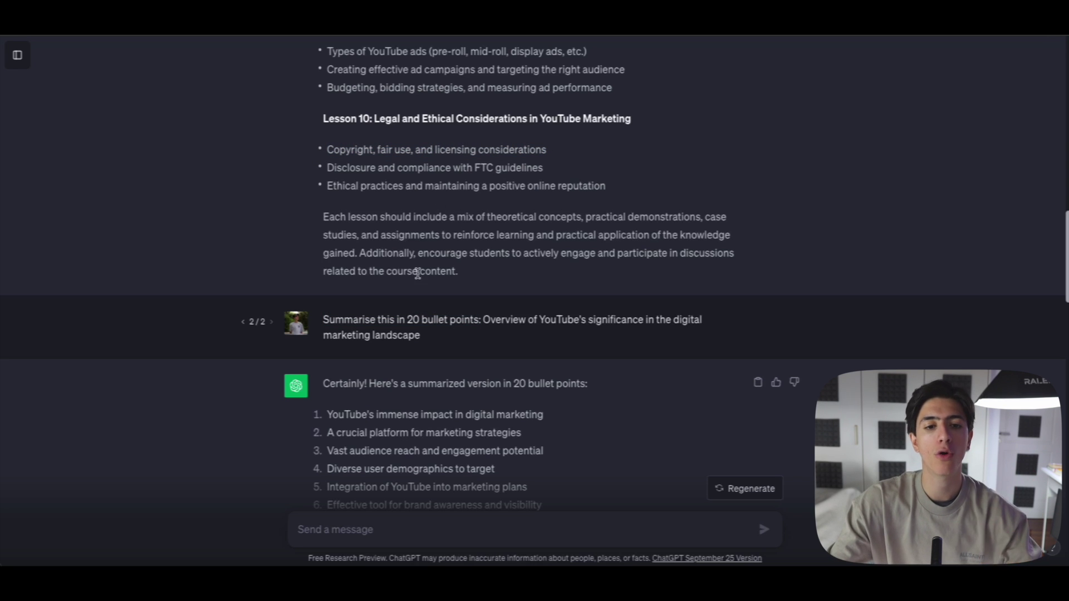
drag(336, 318, 485, 321)
click(485, 321)
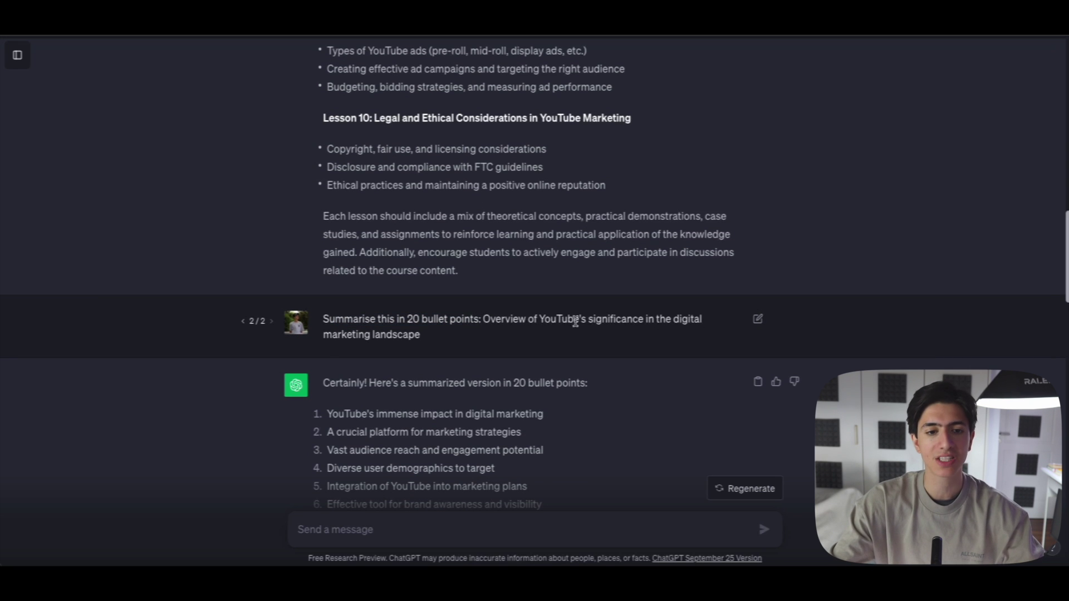
Step: Scroll through the 20-point YouTube digital-marketing list and its elaborated reply
scroll(460, 350, down, 3)
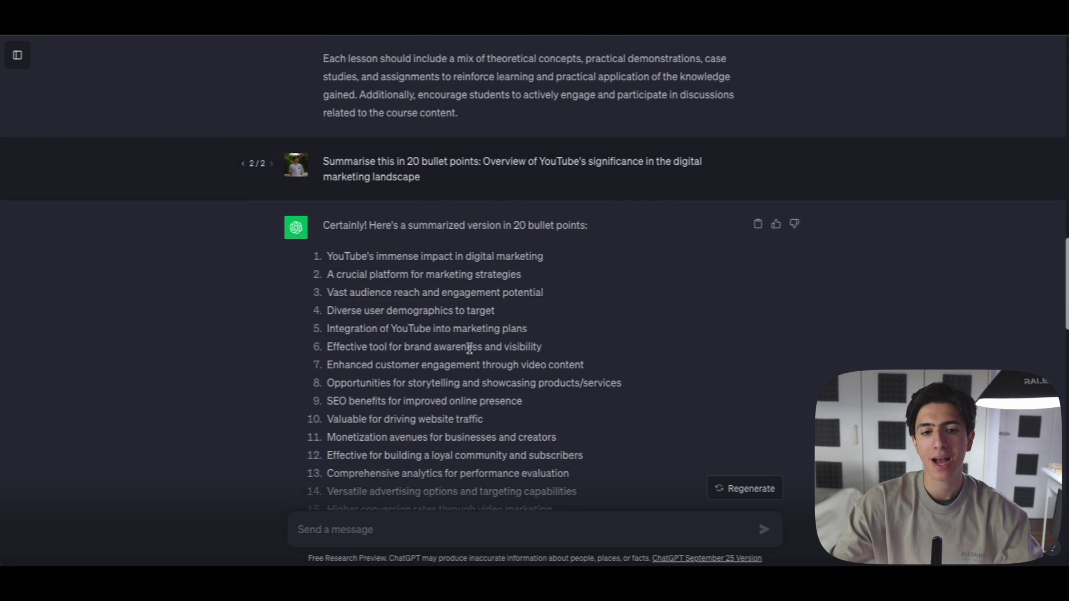
scroll(463, 285, down, 1)
scroll(509, 220, down, 1)
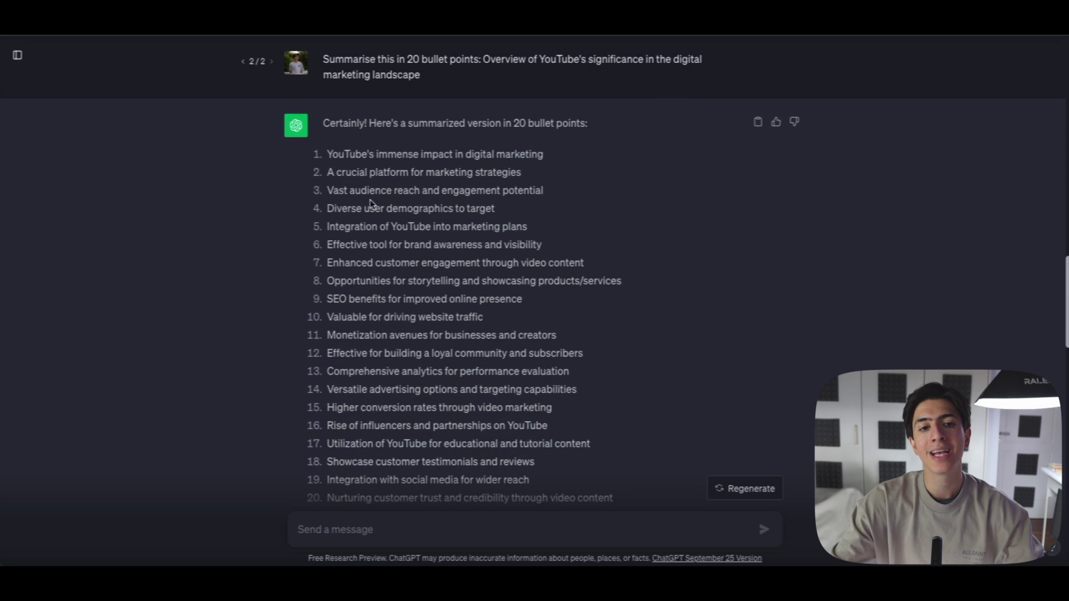
scroll(339, 178, down, 1)
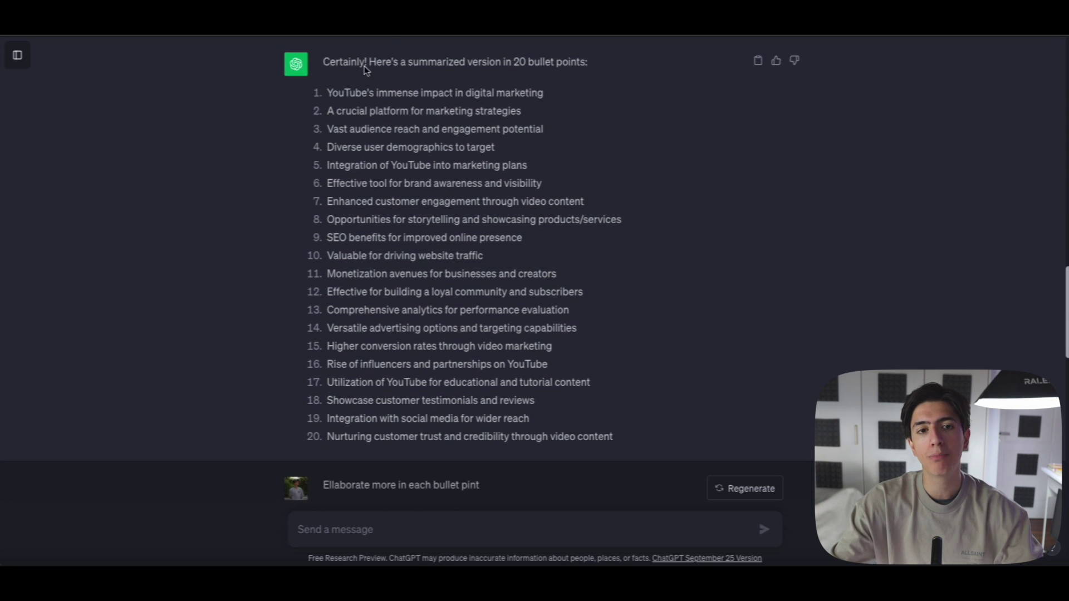
scroll(373, 128, up, 2)
scroll(562, 221, up, 1)
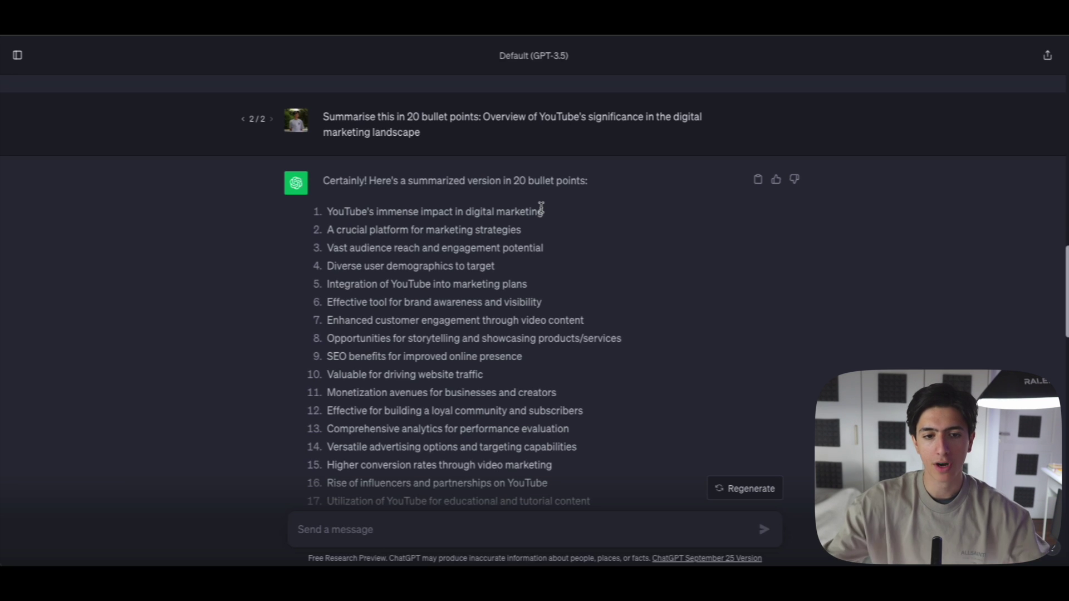
scroll(542, 211, down, 1)
scroll(453, 274, down, 2)
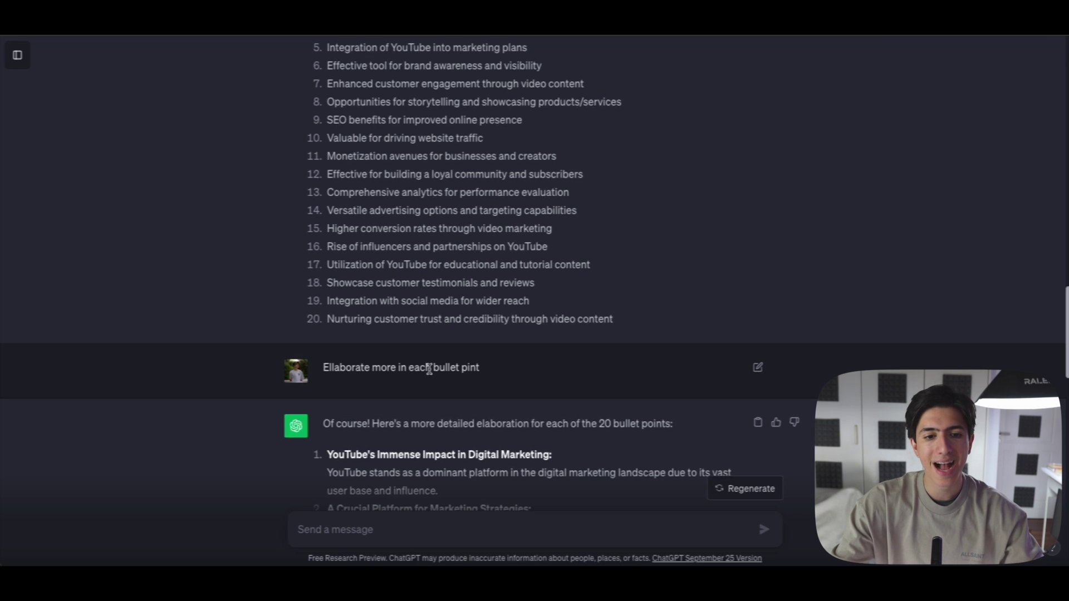
Step: Scroll through the elaborated 20-point reply and select the entire response for copying
drag(324, 368, 437, 367)
click(438, 368)
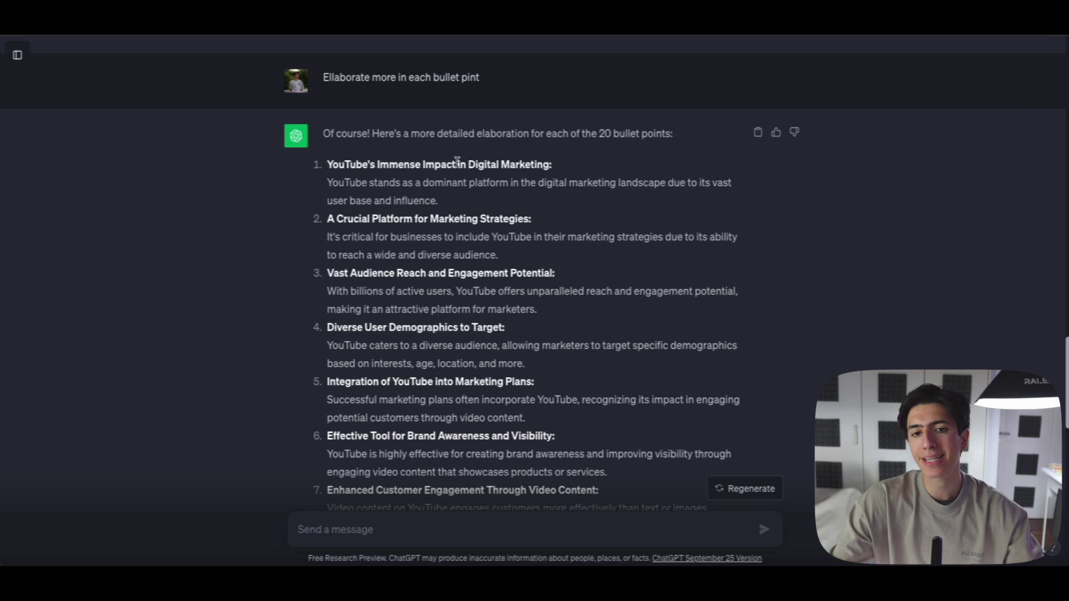
scroll(352, 187, down, 1)
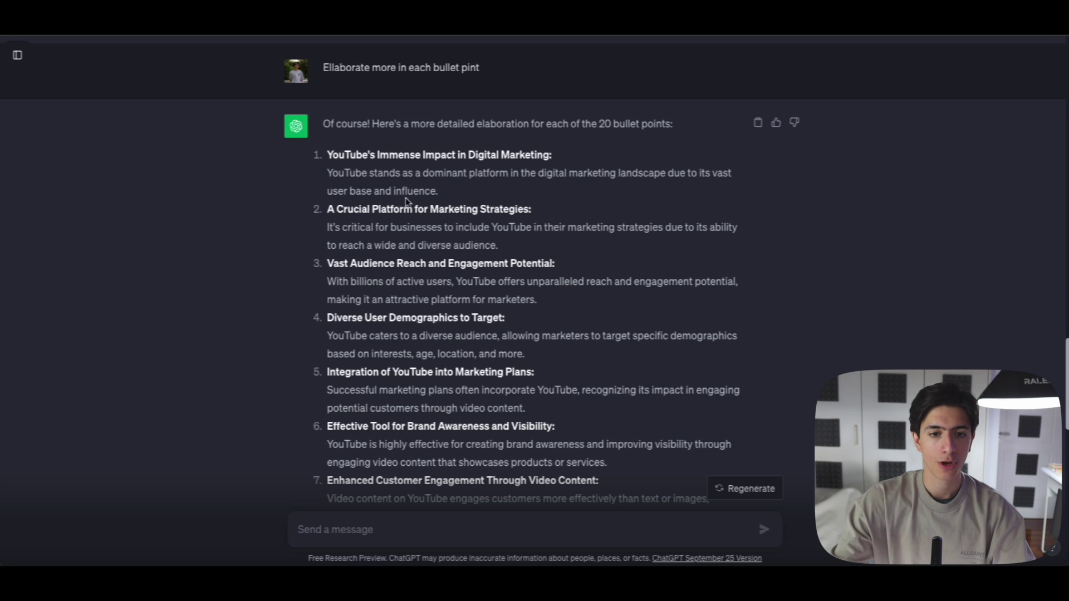
scroll(406, 202, down, 2)
scroll(362, 167, down, 3)
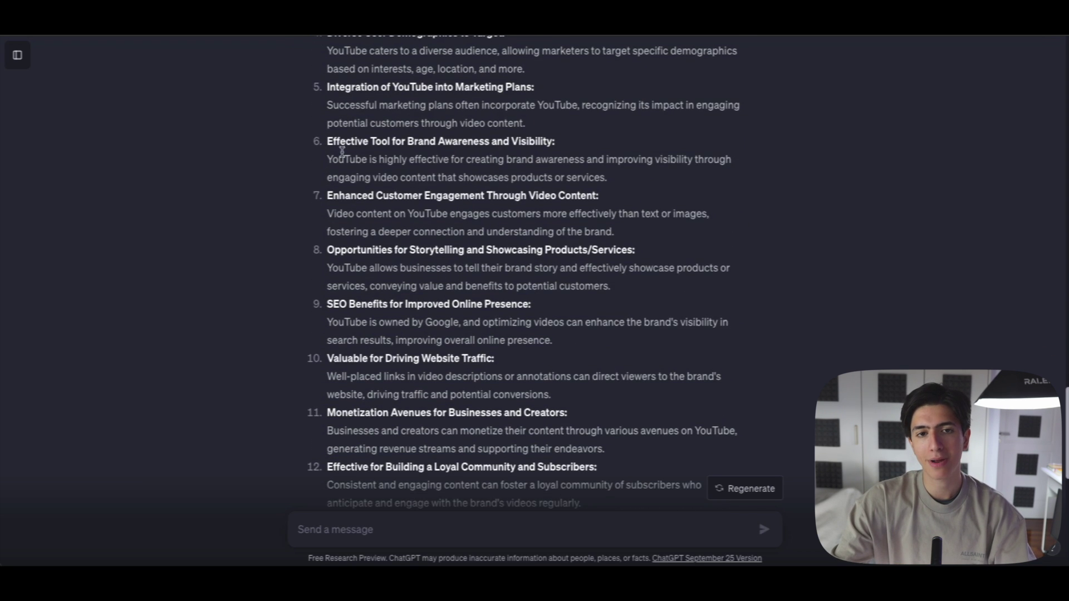
scroll(351, 182, down, 2)
scroll(485, 199, down, 3)
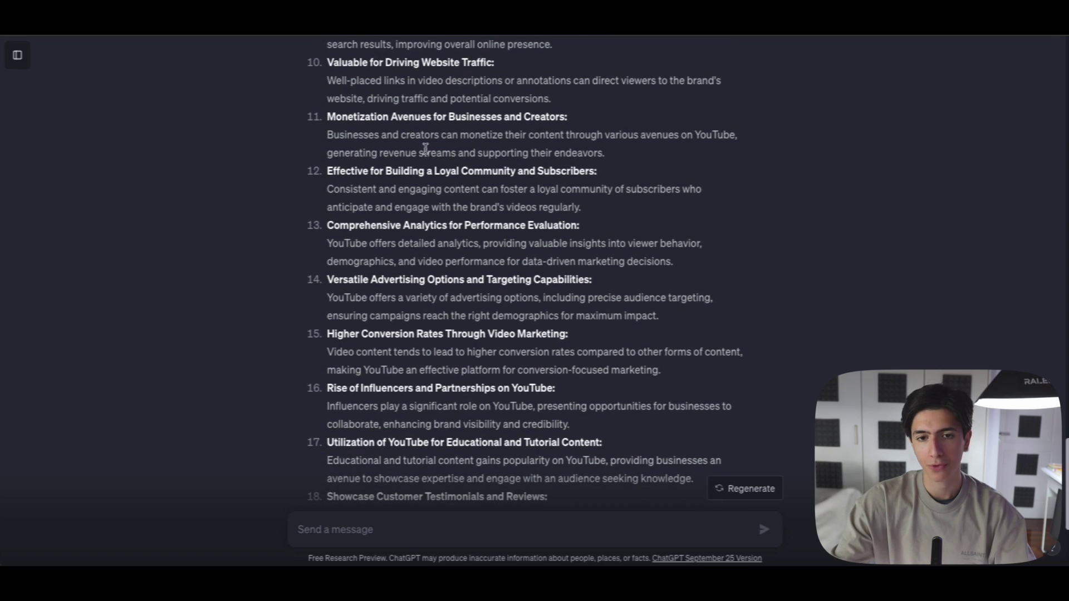
scroll(455, 313, down, 4)
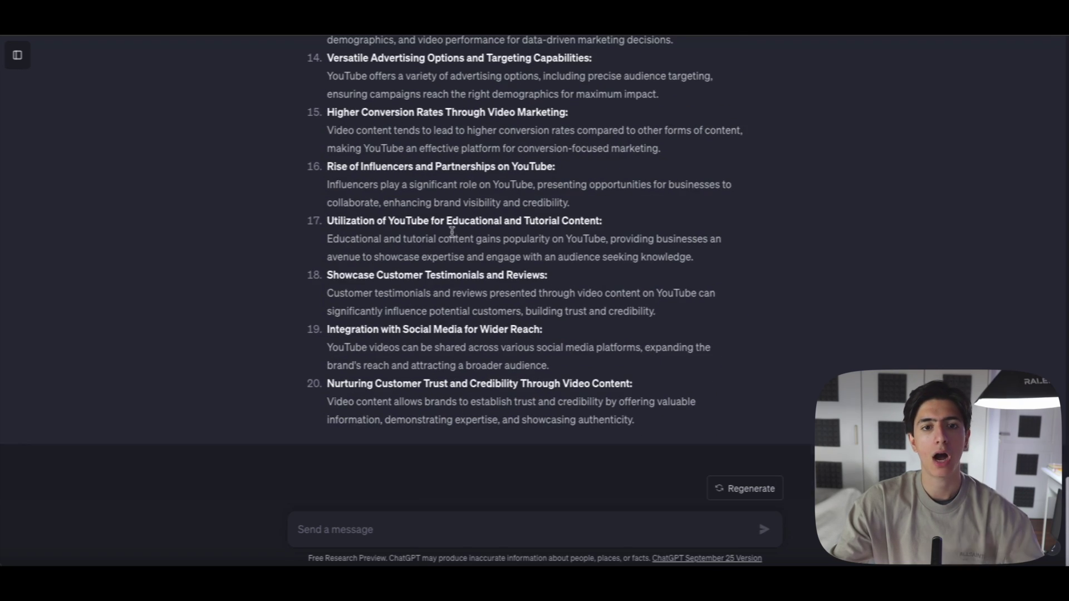
scroll(452, 231, up, 15)
drag(326, 149, 586, 282)
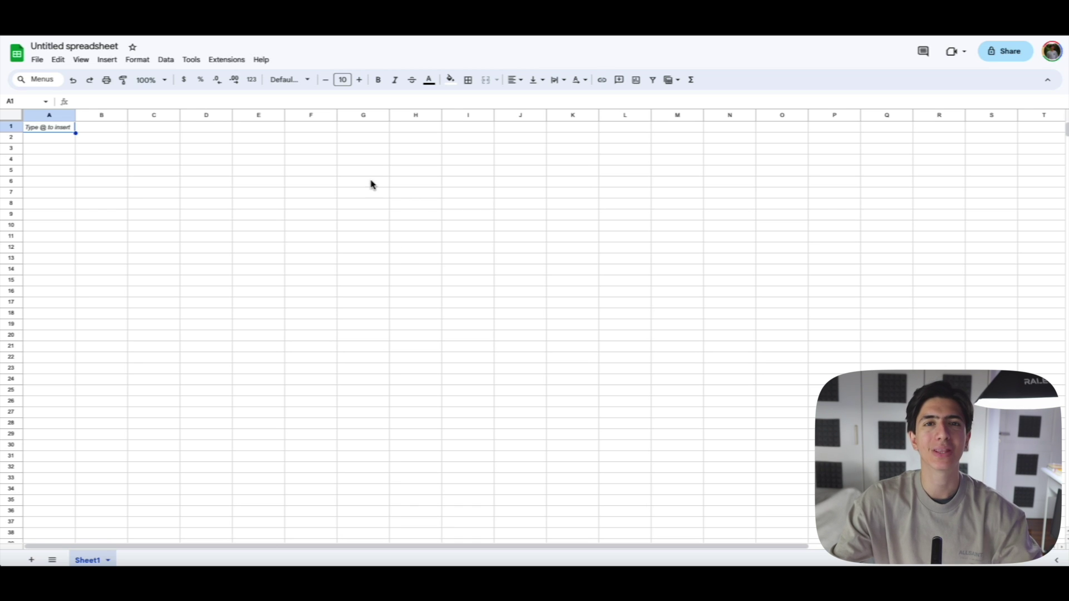
Step: Paste the copied answer into A1 as values only, filling column A rows 1–59
right_click(55, 130)
click(56, 130)
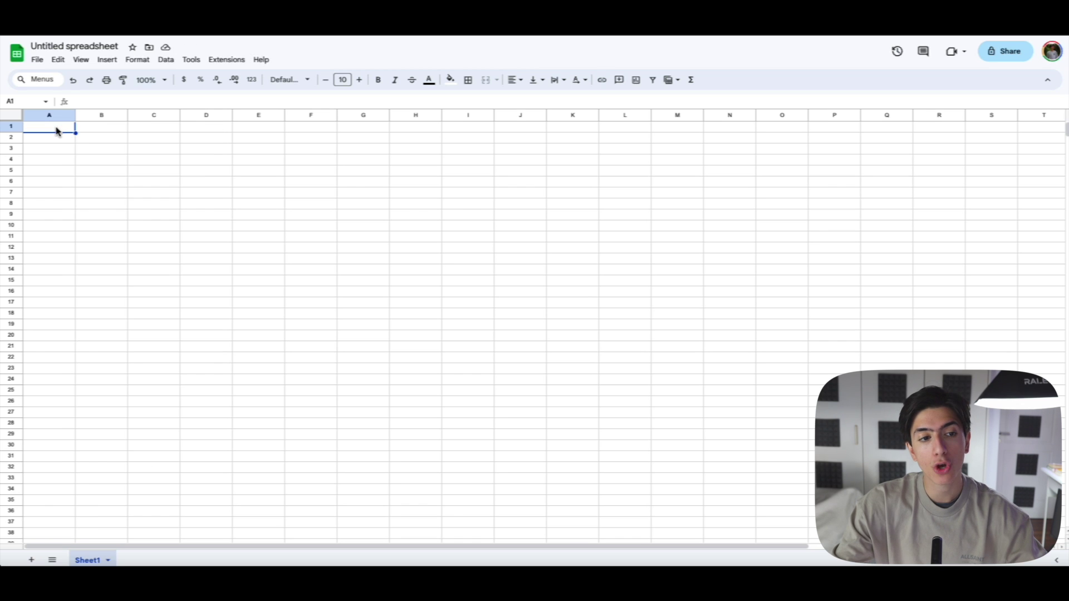
right_click(56, 130)
mouse_move(100, 194)
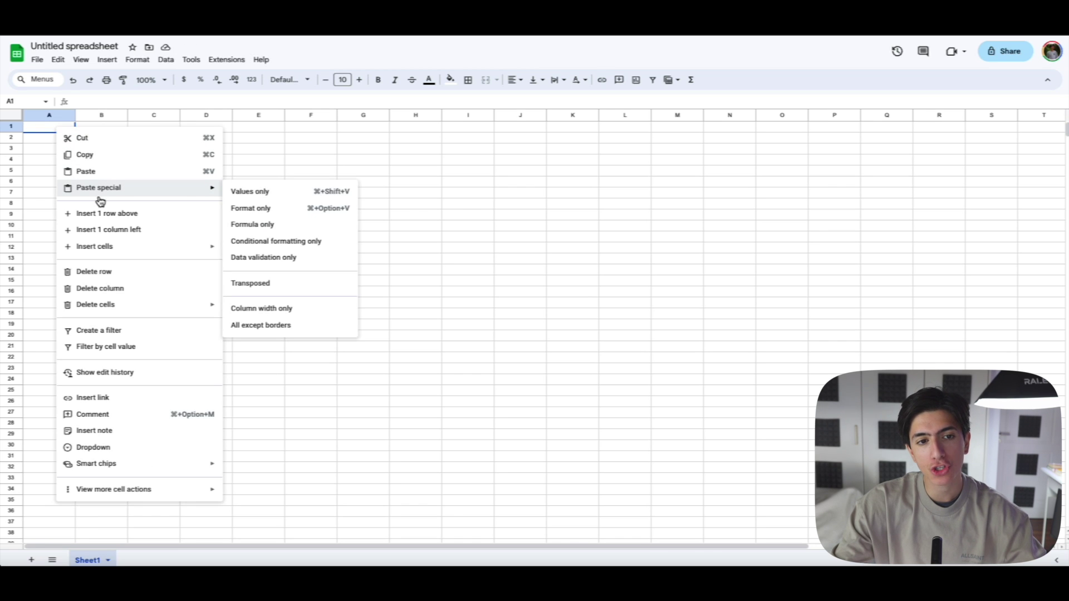
click(294, 199)
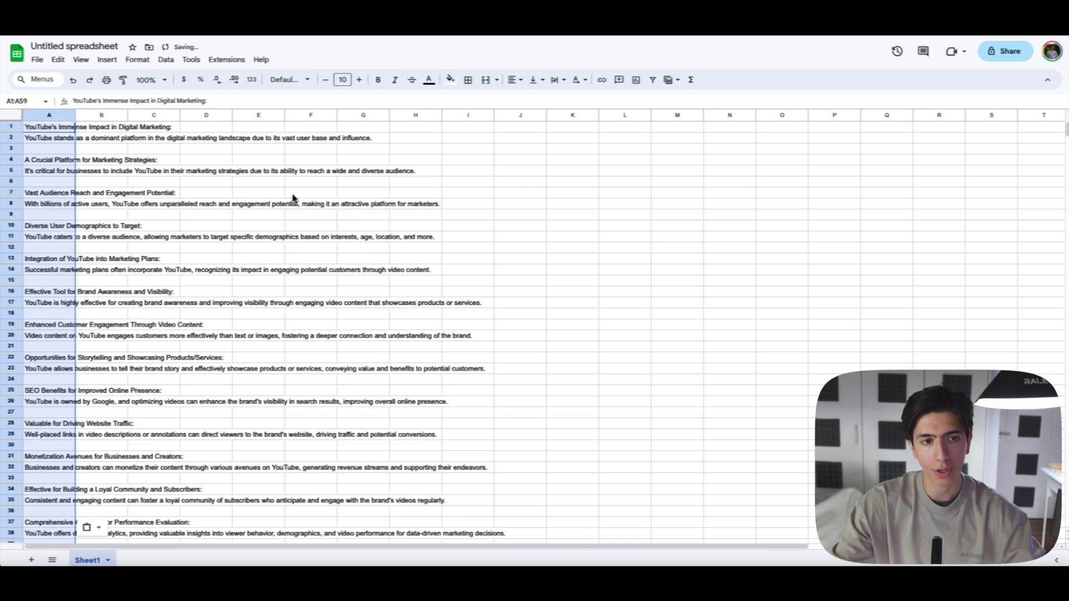
scroll(153, 225, down, 6)
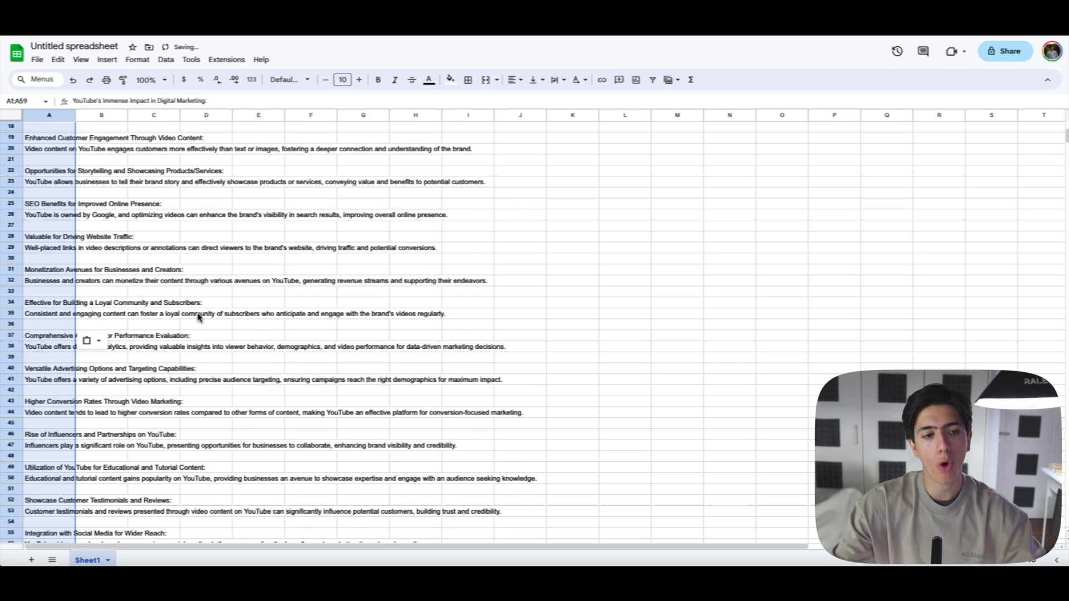
scroll(217, 305, down, 4)
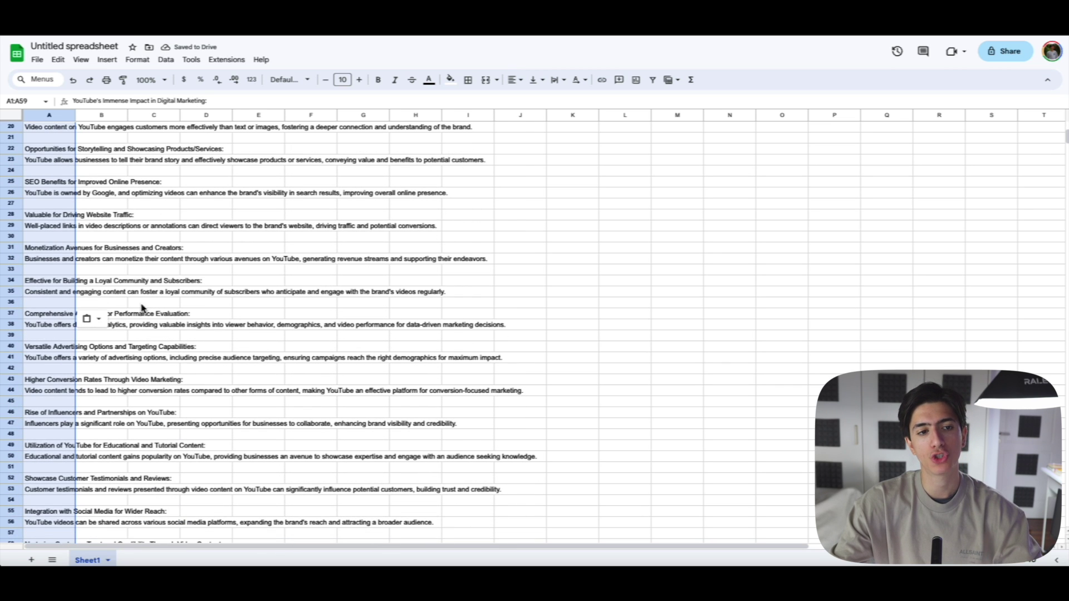
scroll(279, 278, down, 1)
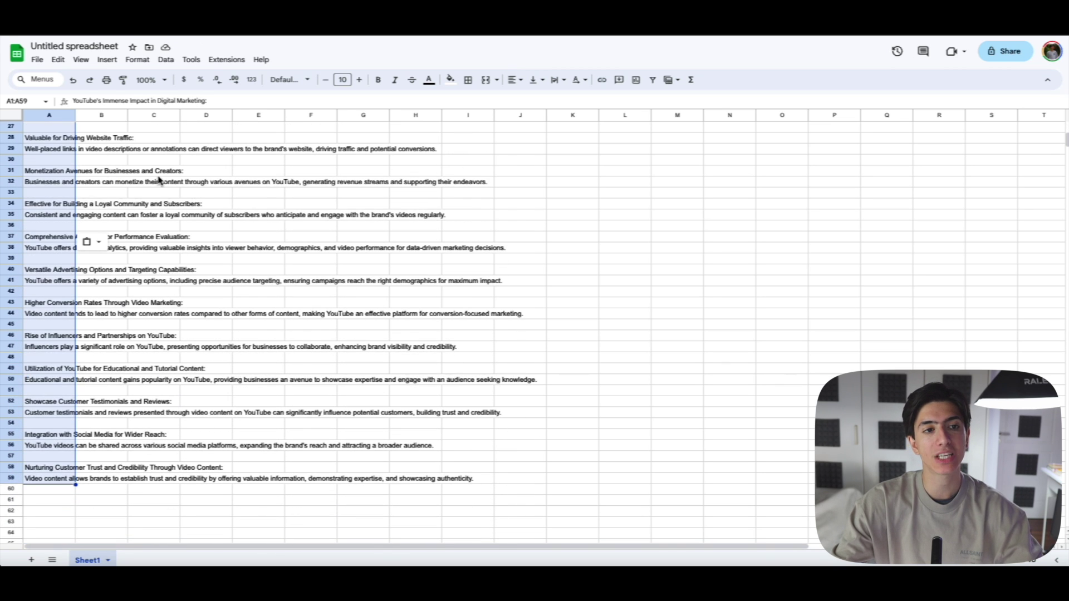
scroll(160, 174, up, 9)
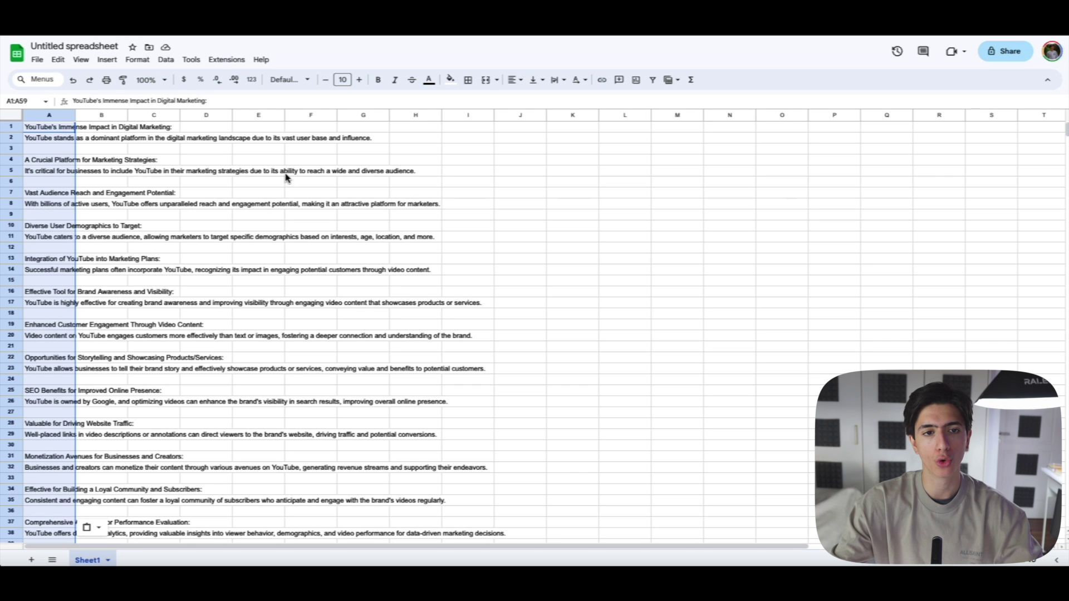
click(231, 160)
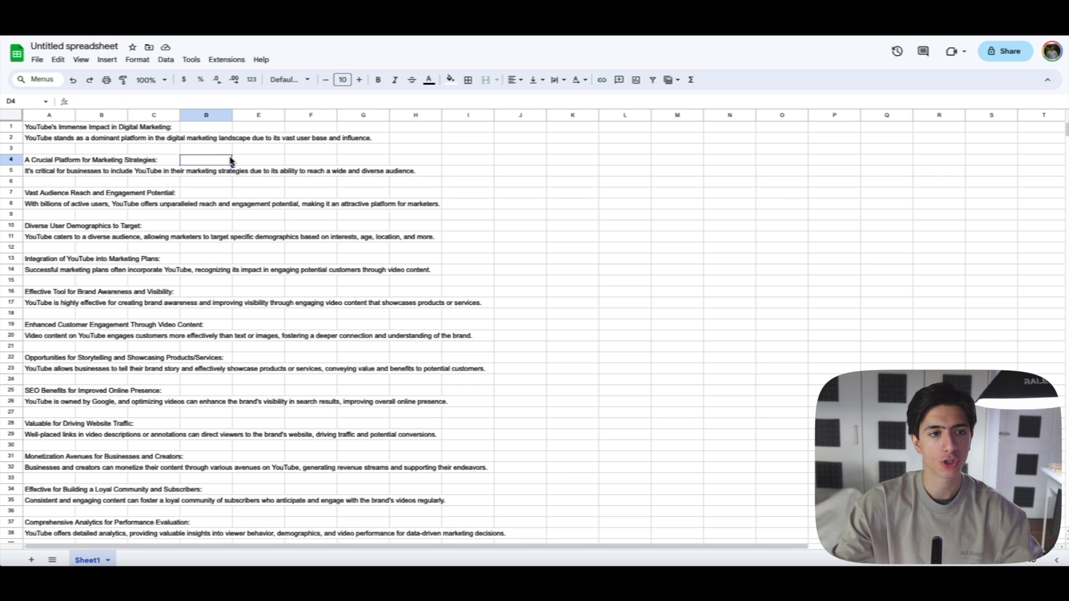
click(50, 151)
Step: Download the sheet as a Comma Separated Values (.csv) file
click(38, 60)
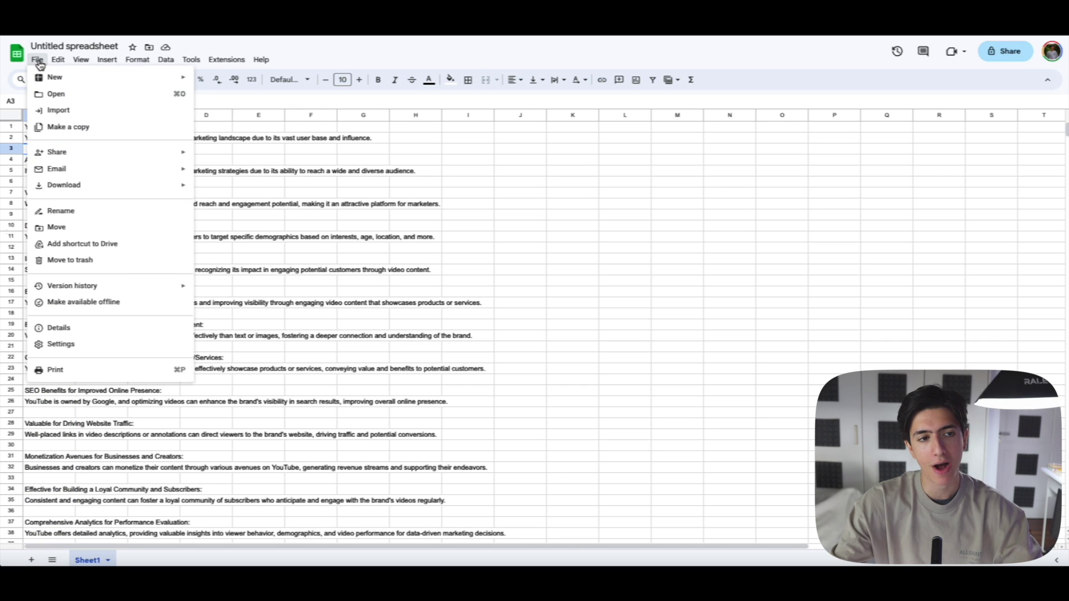
mouse_move(84, 189)
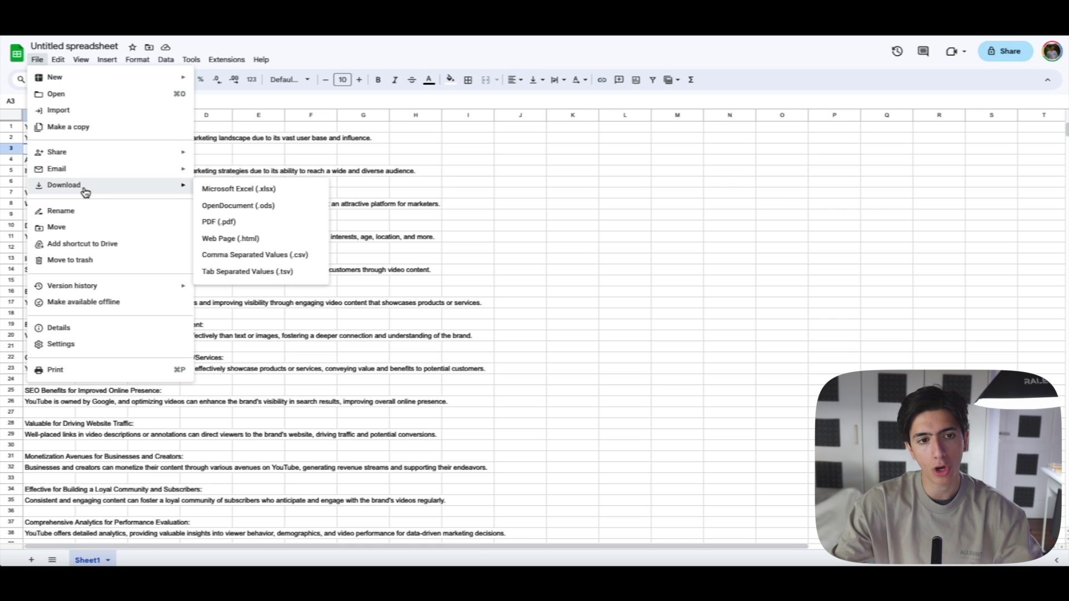
click(283, 261)
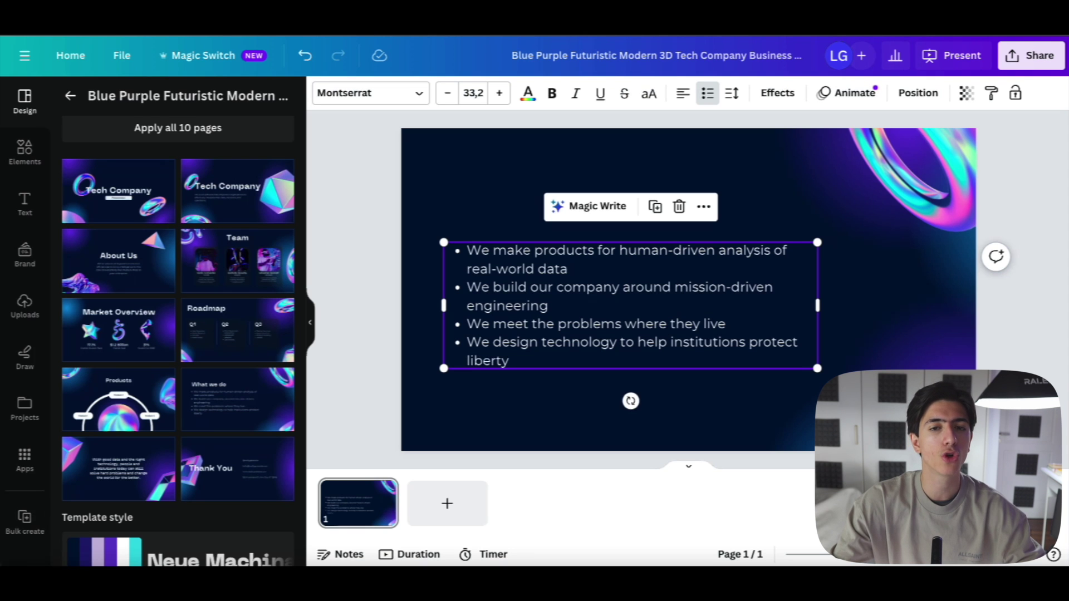
Step: Nudge the four-bullet text box on the tech slide slightly right and up
drag(573, 321, 631, 305)
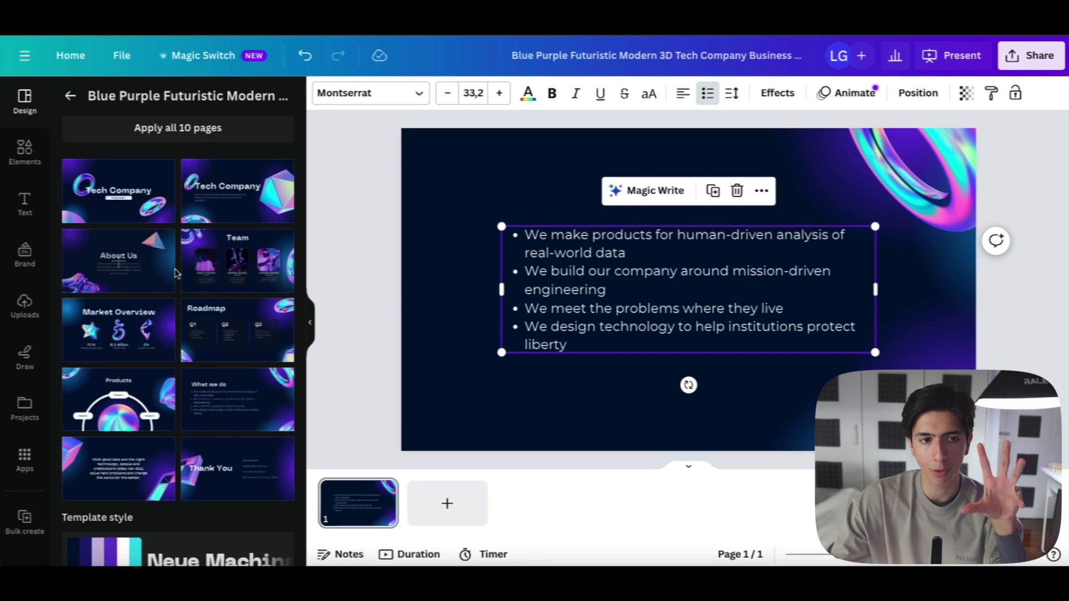
Step: Replace all four bullets with a single line reading 'Example'
double_click(646, 271)
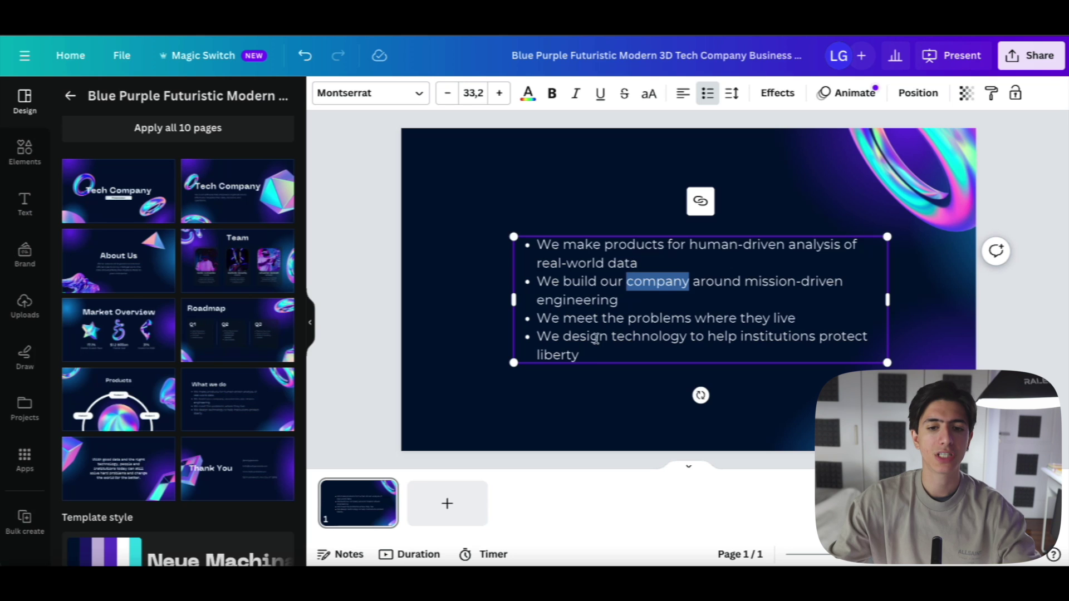
drag(594, 357, 541, 251)
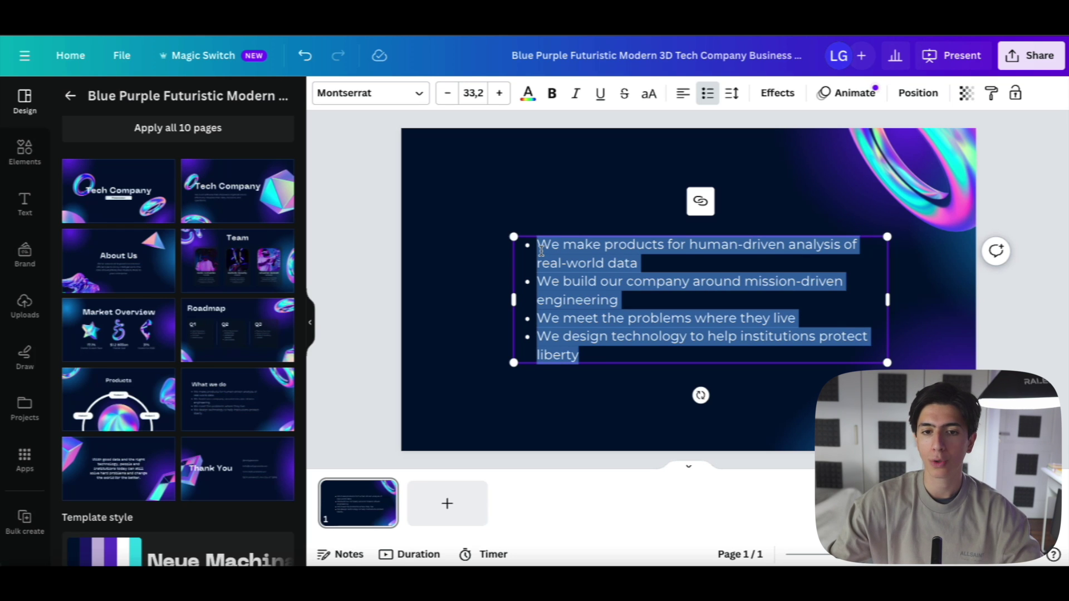
key(BackSpace)
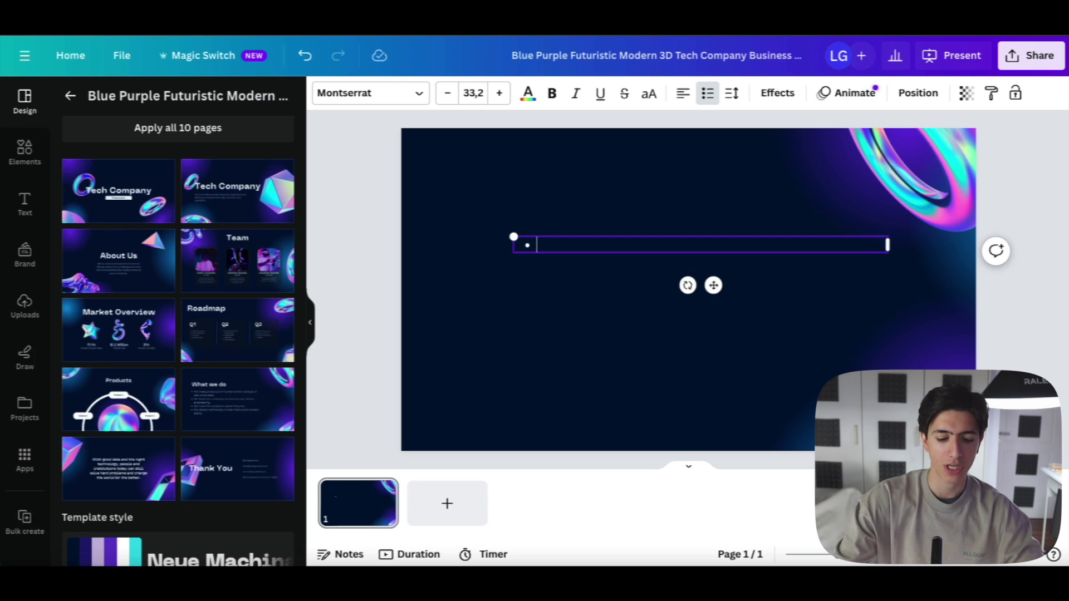
text(Example)
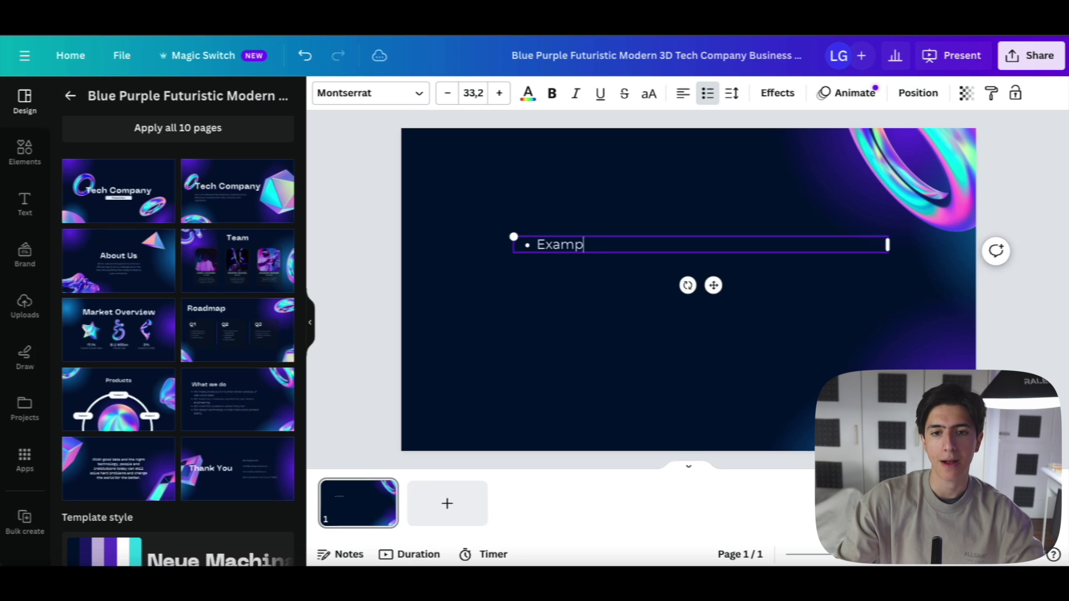
click(602, 396)
Step: Move the Example line lower toward the slide centre and bring up Bulk create
drag(606, 236, 611, 289)
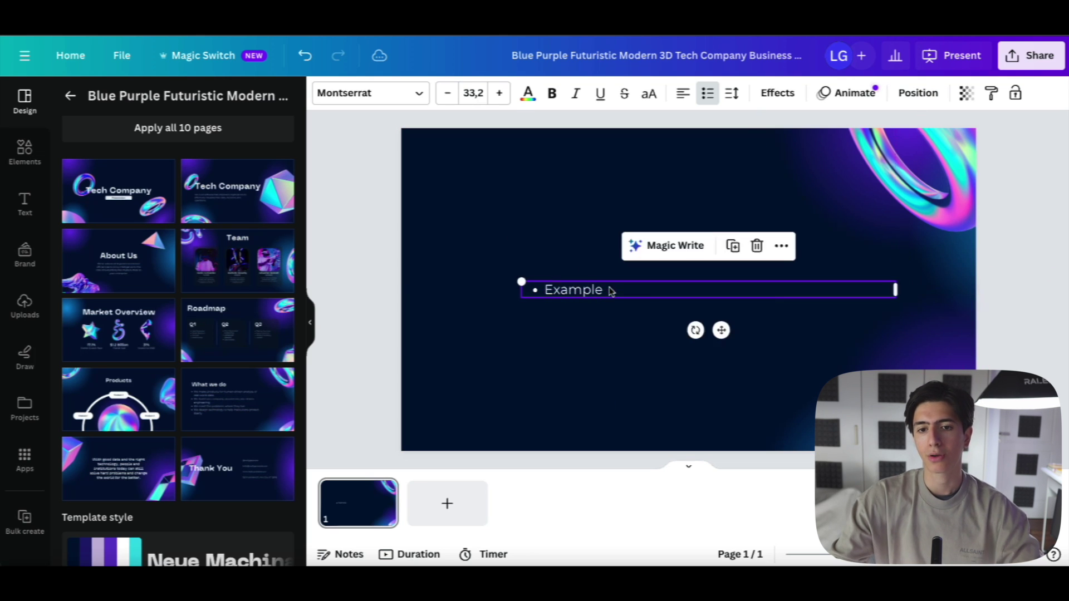
double_click(652, 287)
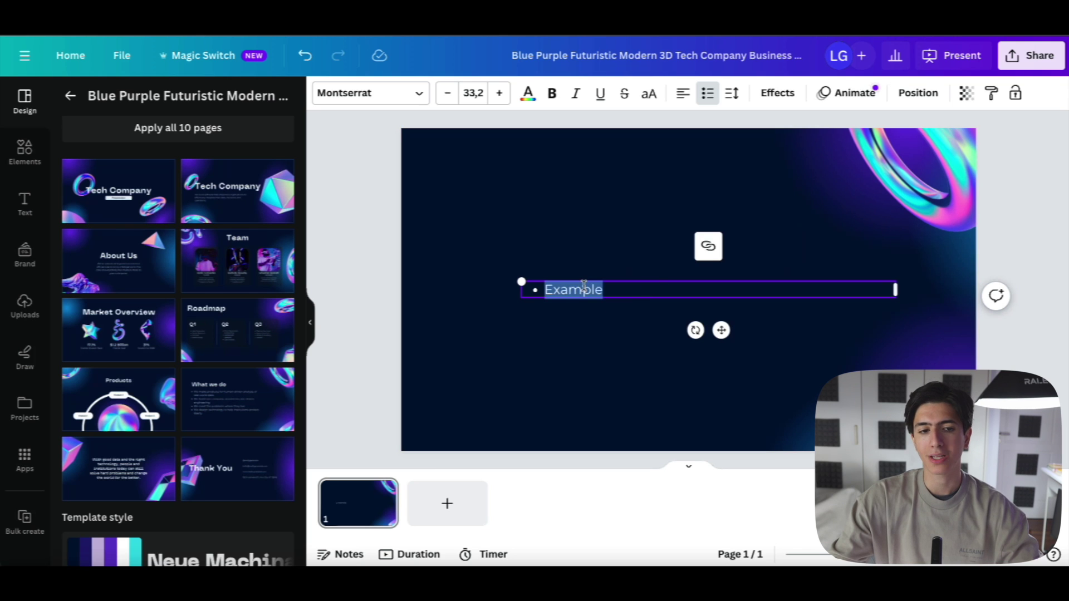
click(576, 336)
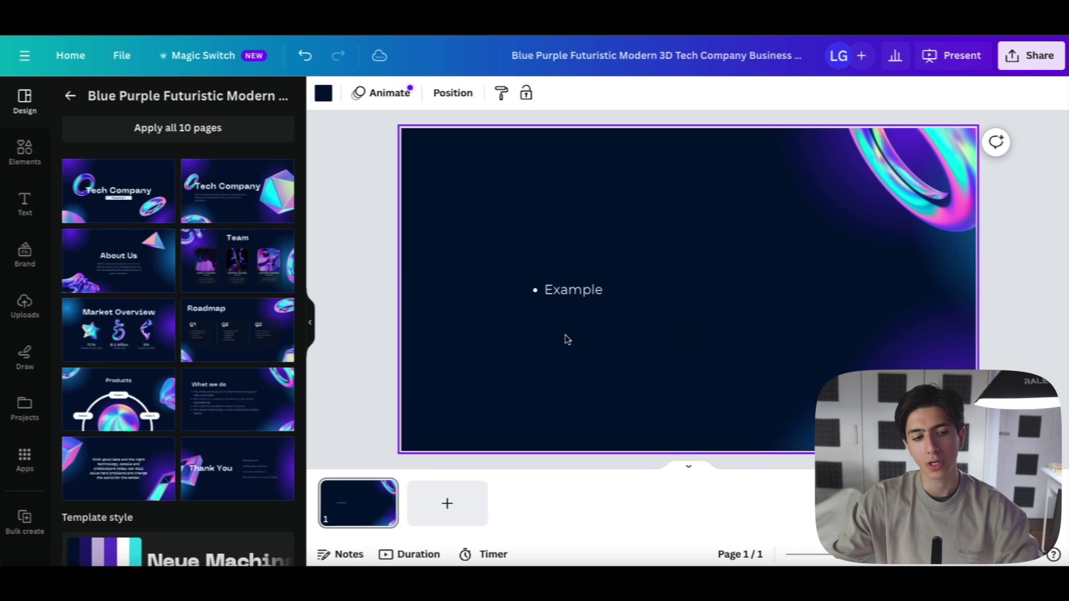
click(28, 523)
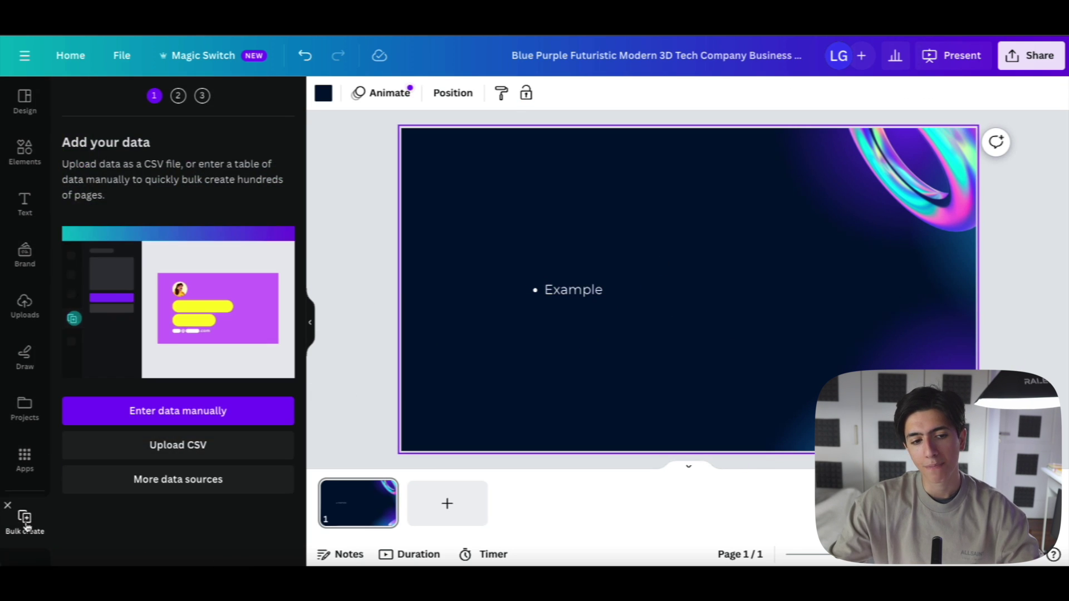
Step: Upload 'Untitled spreadsheet - Sheet1 (9).csv' from Downloads as the bulk-create data
click(210, 447)
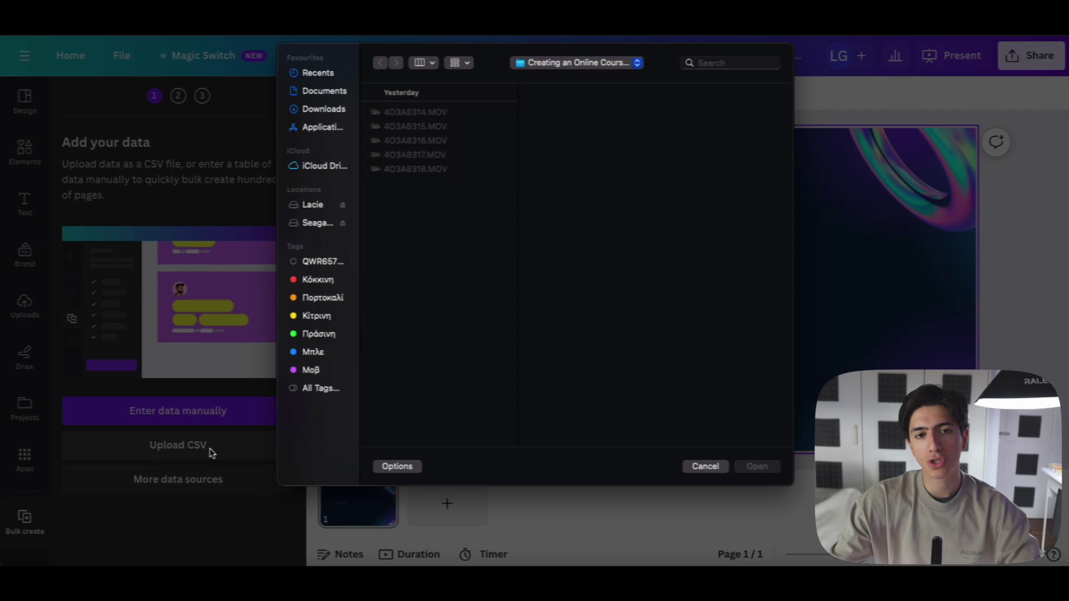
click(337, 108)
click(334, 91)
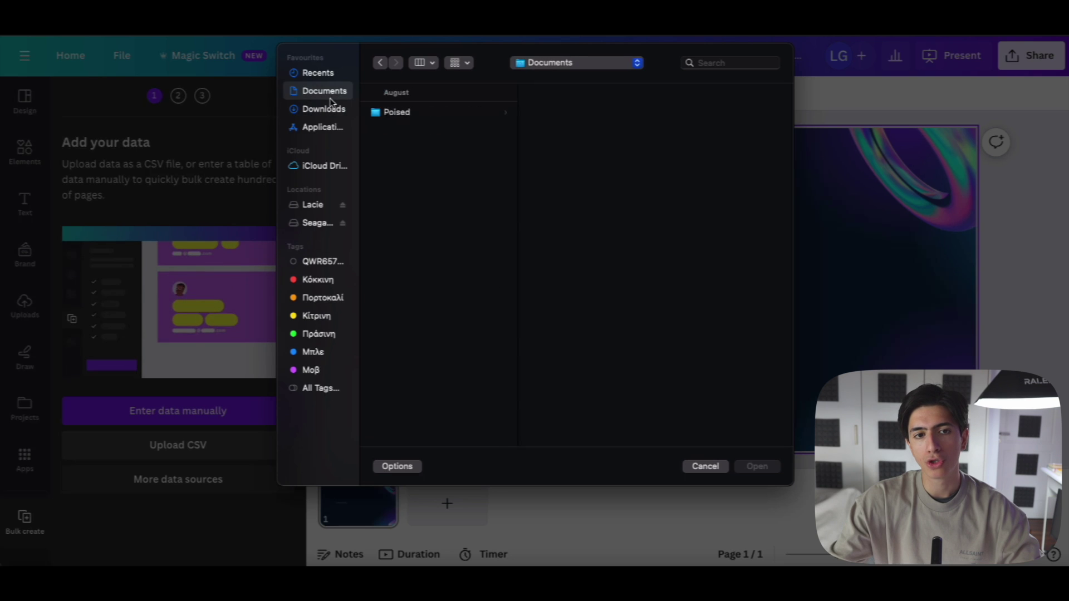
click(334, 109)
click(425, 113)
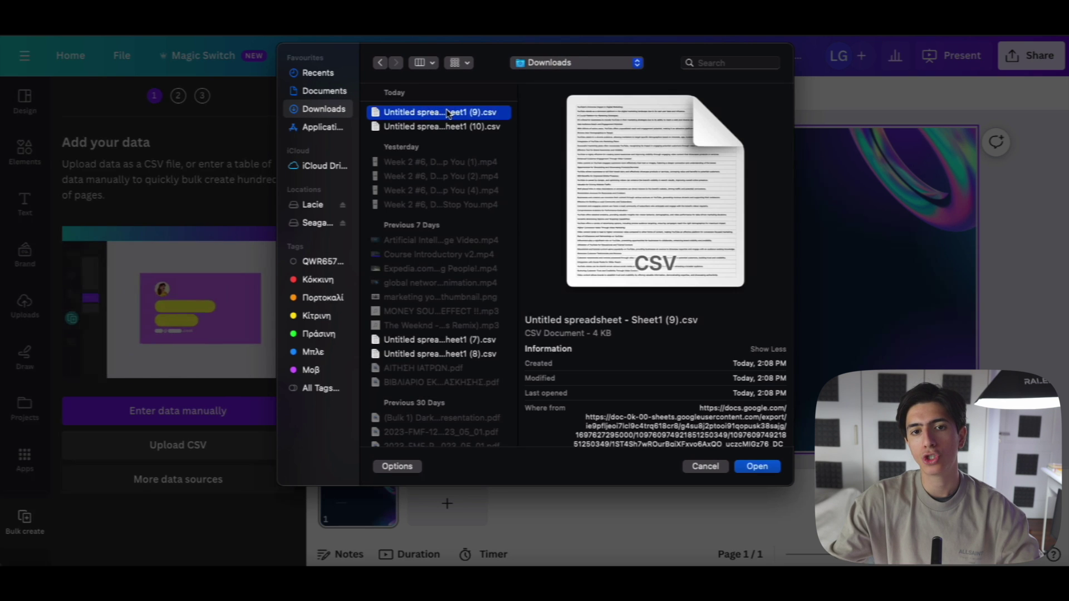
click(427, 123)
click(429, 113)
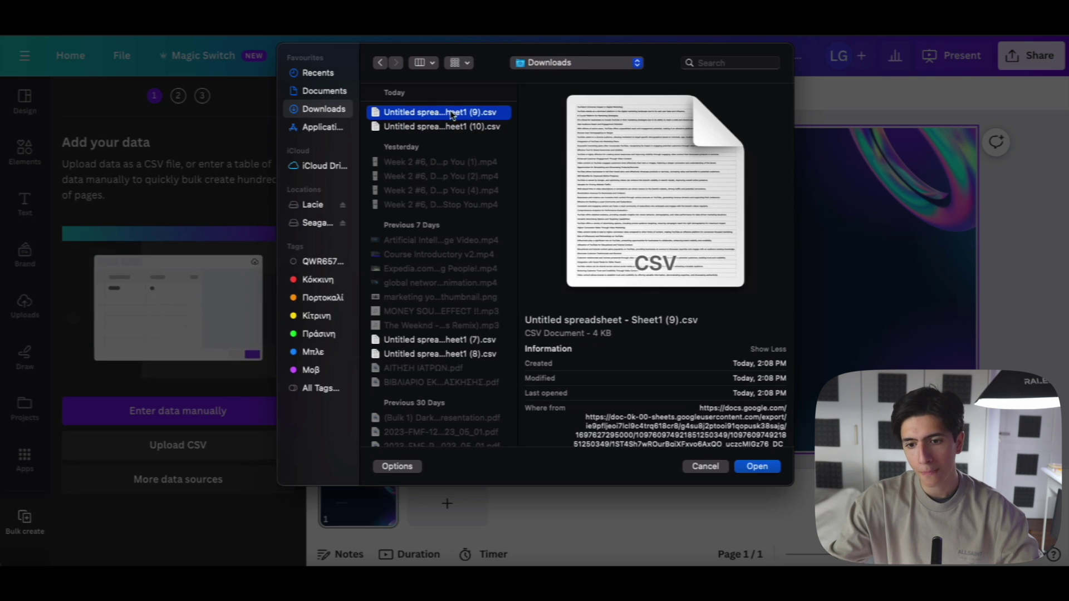
click(756, 467)
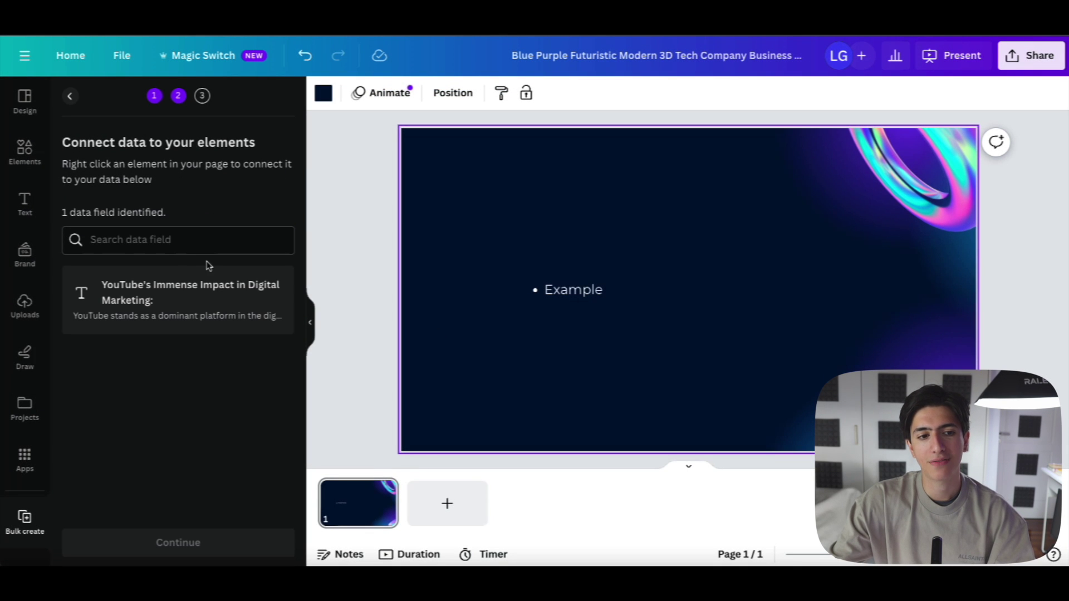
Step: Connect the Example text to the 'YouTube's Immense Impact in Digital Marketing:' field and continue
click(628, 291)
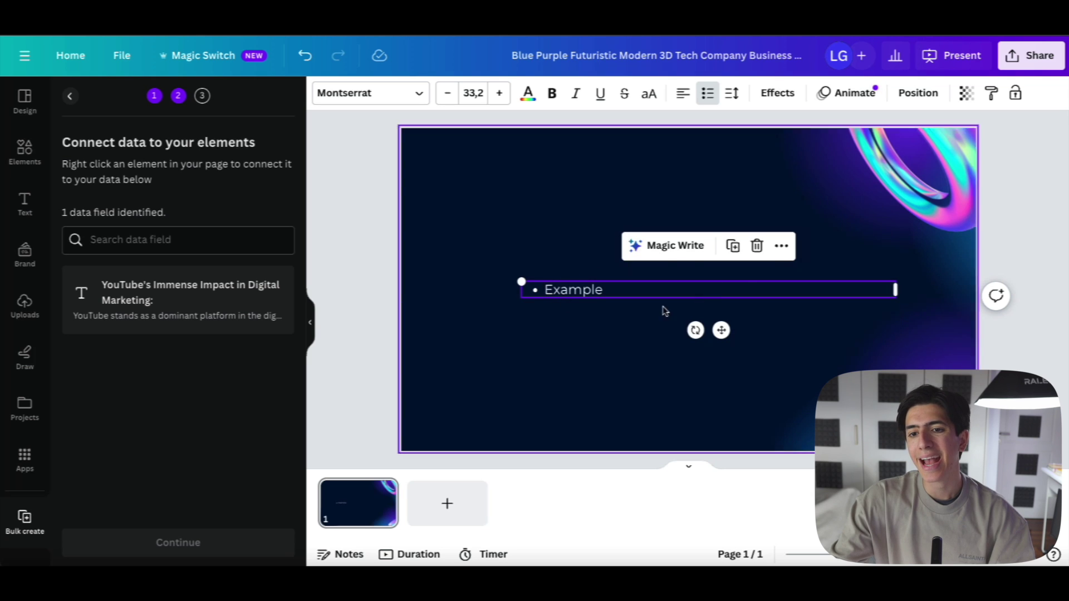
click(782, 253)
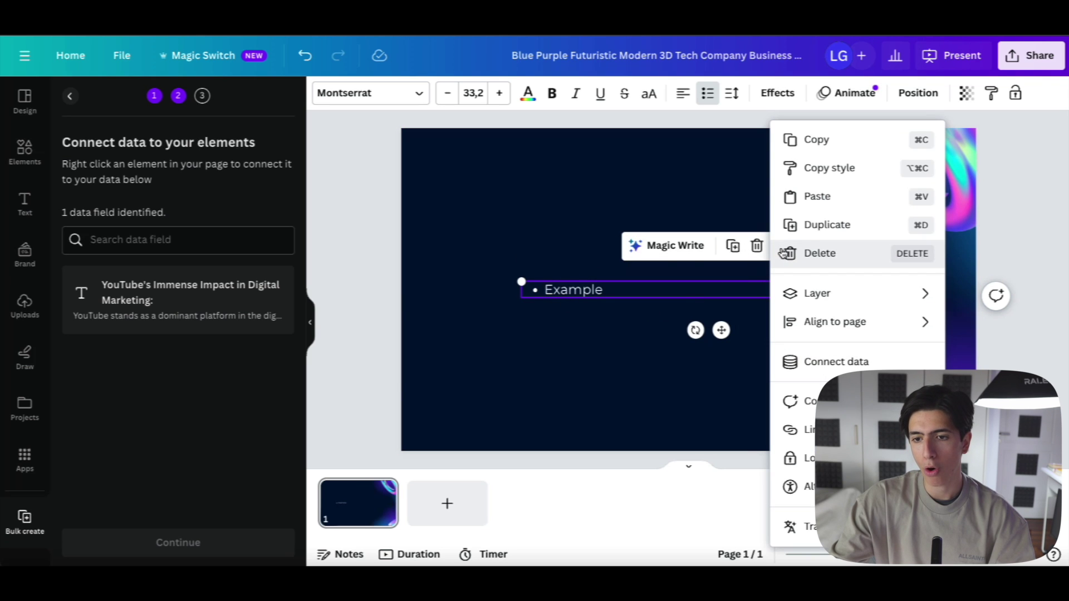
click(812, 362)
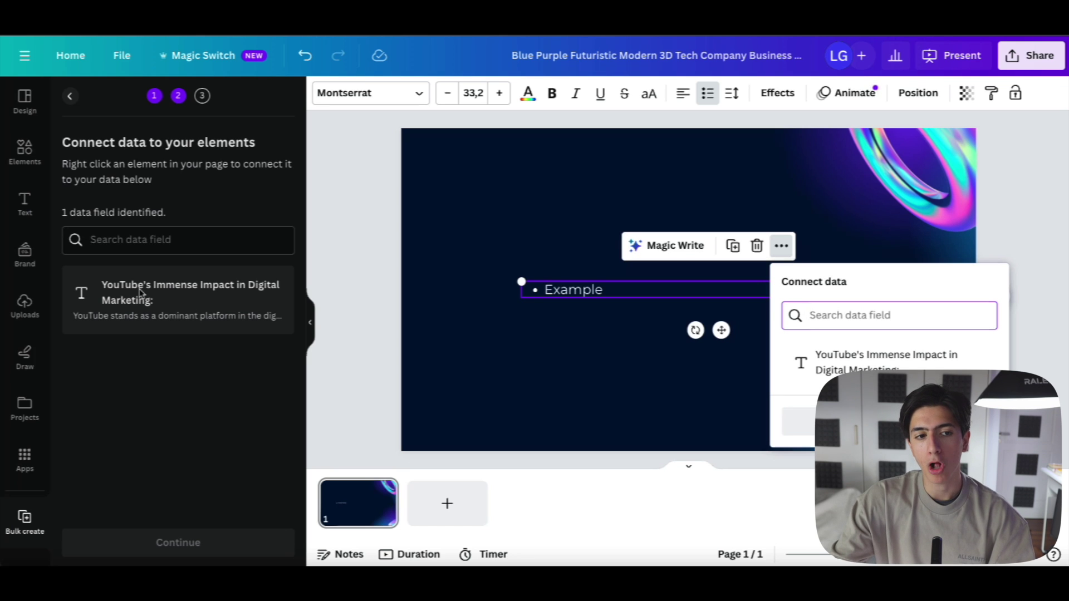
click(885, 359)
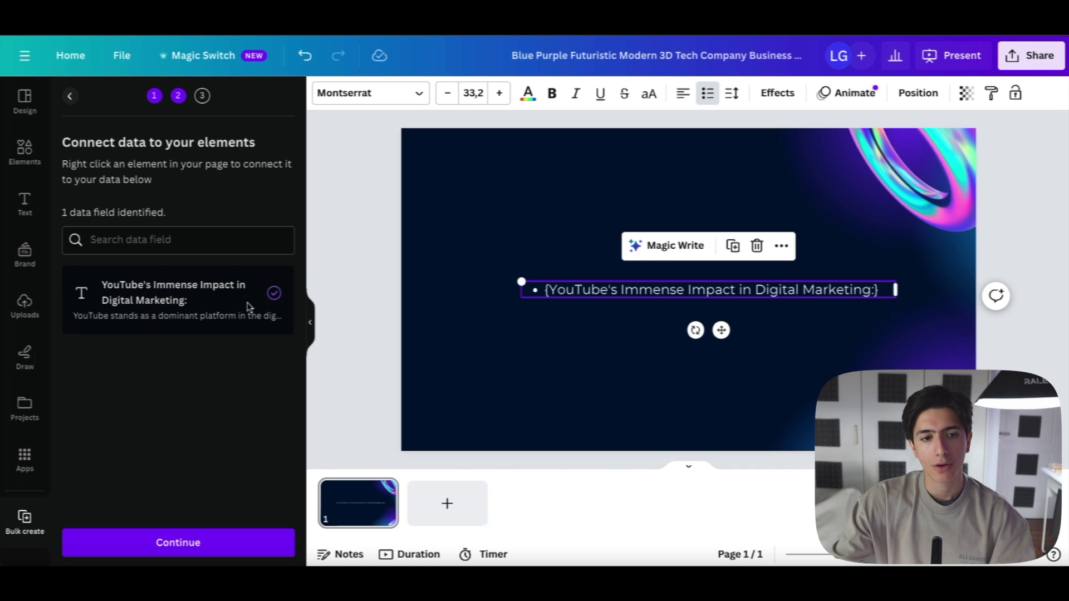
click(213, 547)
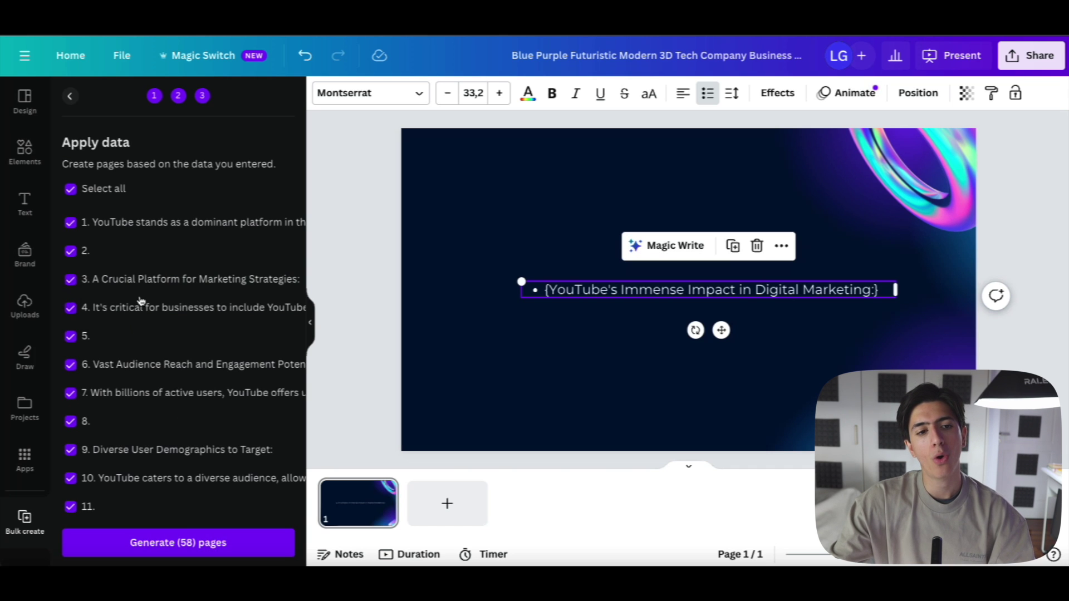
Step: Untick the empty data rows 2, 5, 8, 11, 14, 17, 20, 23 and 26
scroll(142, 303, down, 10)
scroll(141, 298, up, 7)
scroll(134, 298, down, 2)
scroll(132, 298, up, 5)
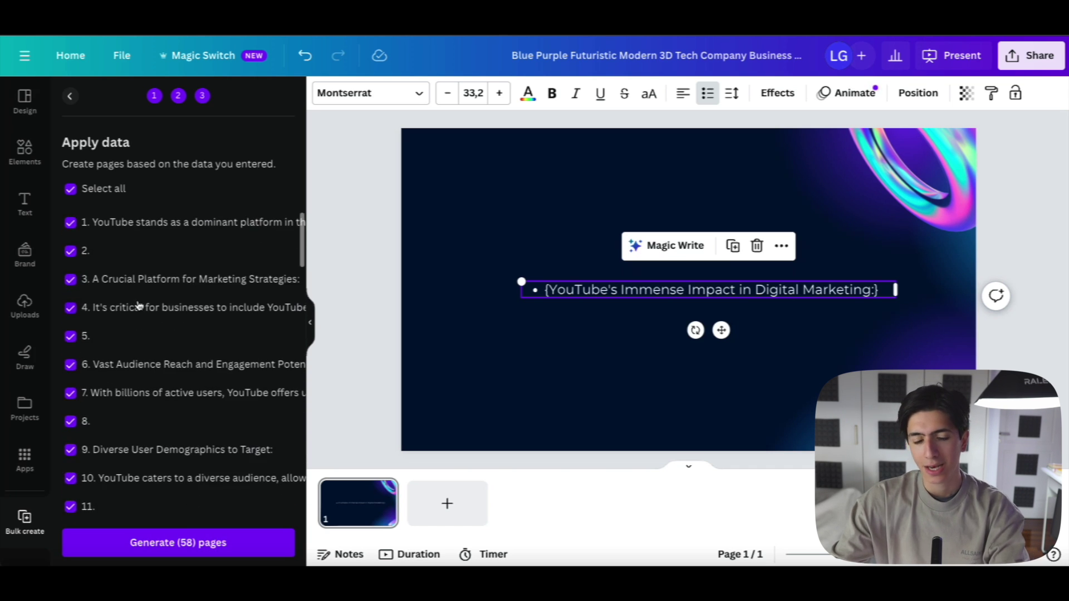
click(71, 252)
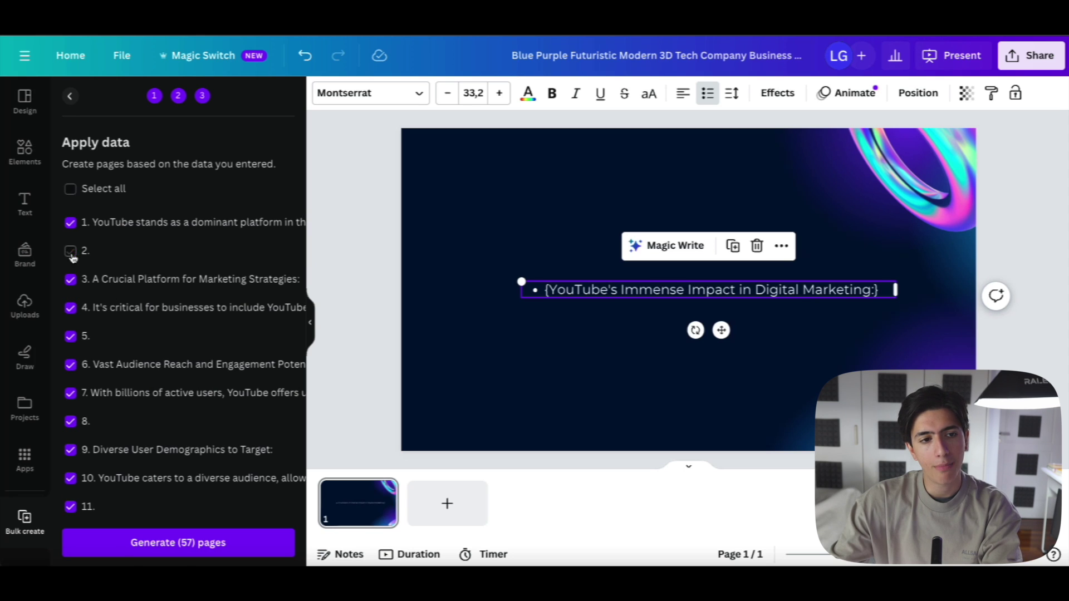
click(71, 336)
scroll(115, 341, down, 1)
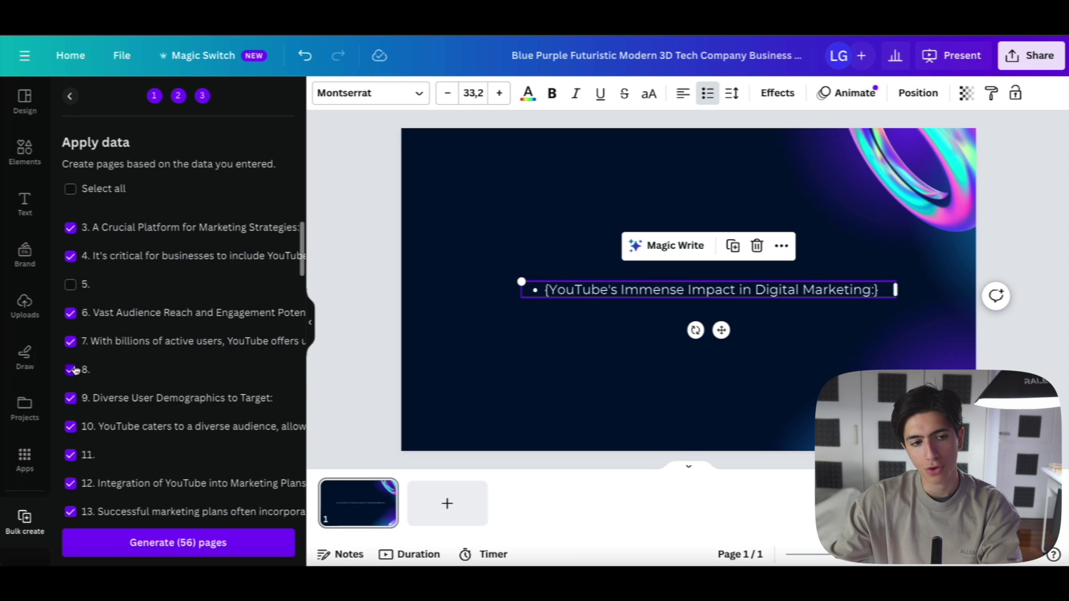
click(71, 369)
scroll(83, 370, down, 3)
click(72, 340)
scroll(111, 390, down, 3)
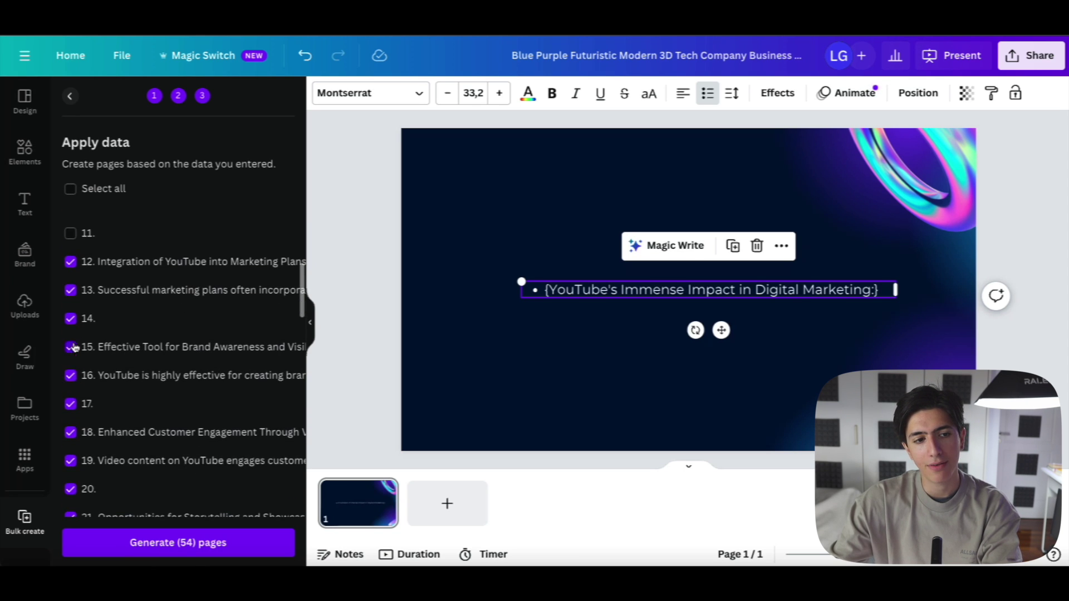
click(70, 315)
click(70, 401)
scroll(109, 389, down, 3)
click(70, 364)
scroll(89, 373, down, 3)
click(70, 370)
scroll(87, 378, down, 3)
click(70, 364)
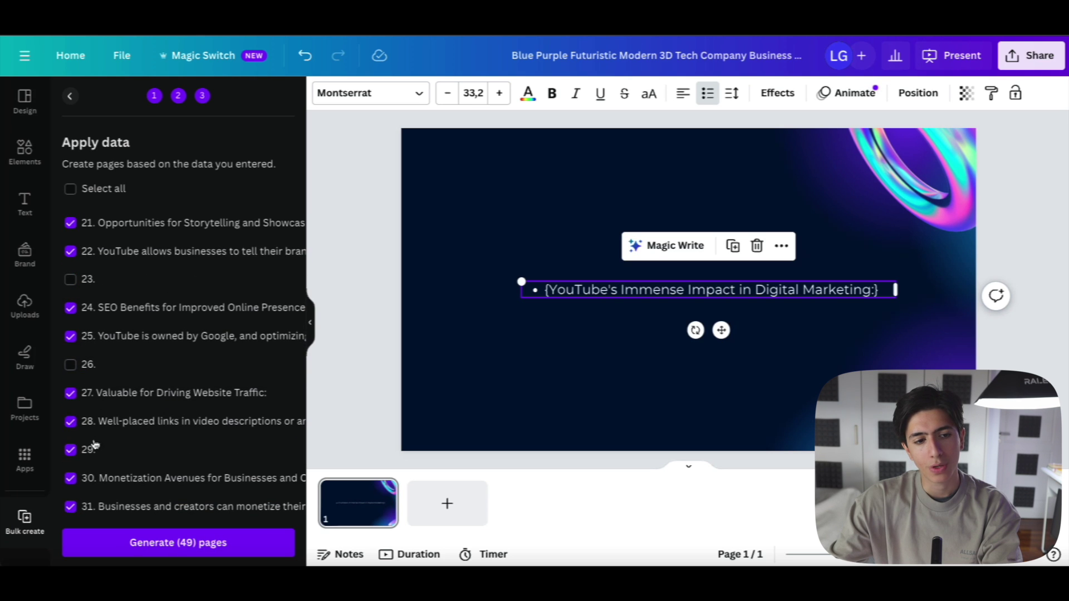
Step: Untick the remaining empty rows 29 through 56 and generate the 39 pages
click(70, 450)
scroll(112, 440, down, 4)
click(71, 320)
click(92, 406)
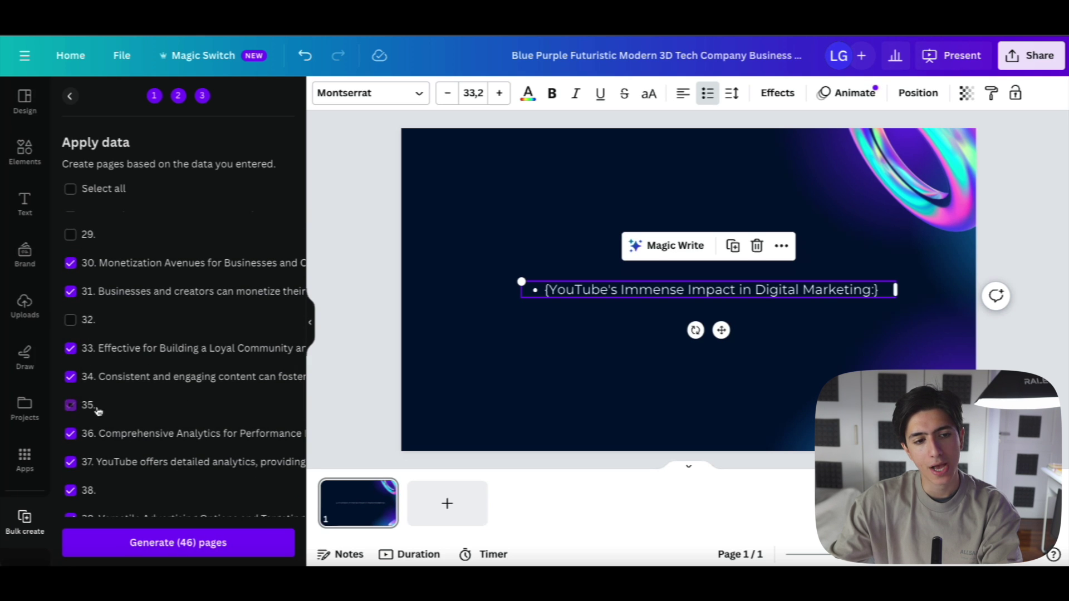
scroll(92, 390, down, 3)
click(87, 350)
click(129, 435)
scroll(129, 390, down, 4)
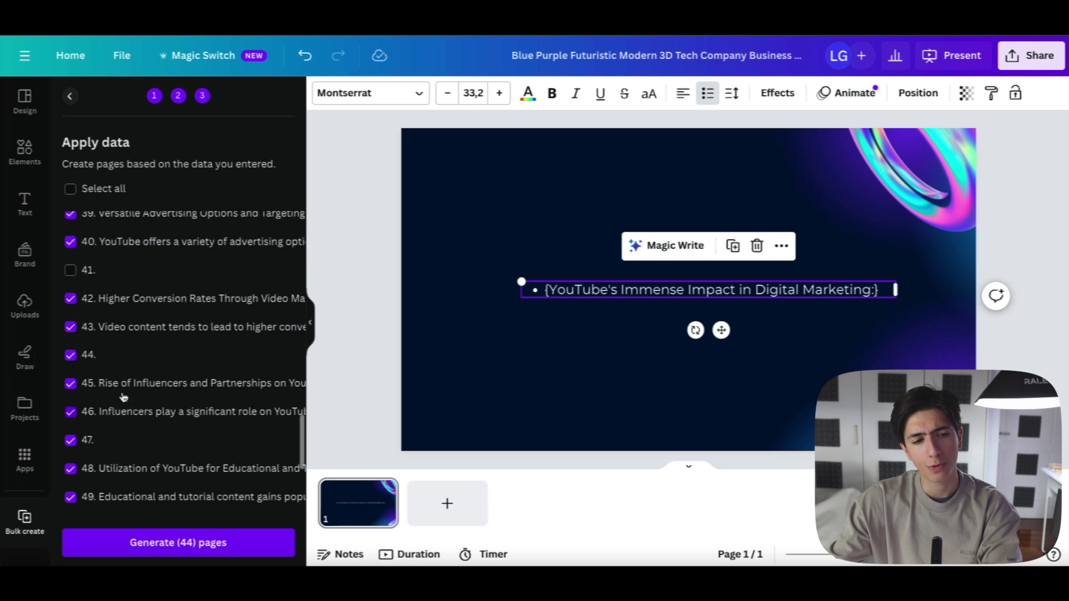
click(71, 341)
click(71, 424)
scroll(106, 429, down, 2)
click(97, 383)
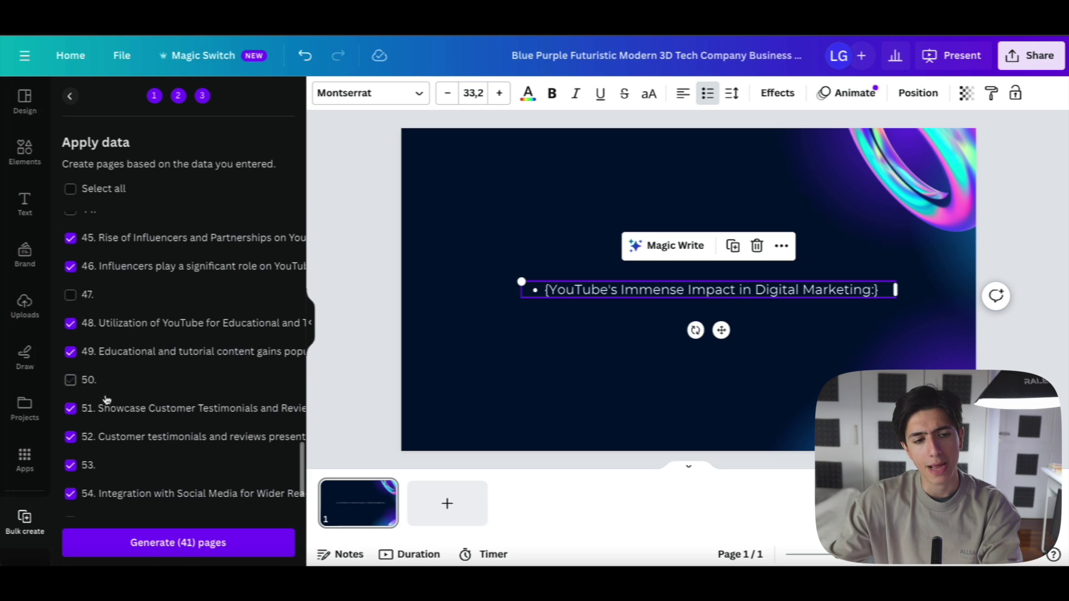
scroll(89, 389, down, 3)
click(84, 383)
scroll(109, 423, down, 1)
click(89, 449)
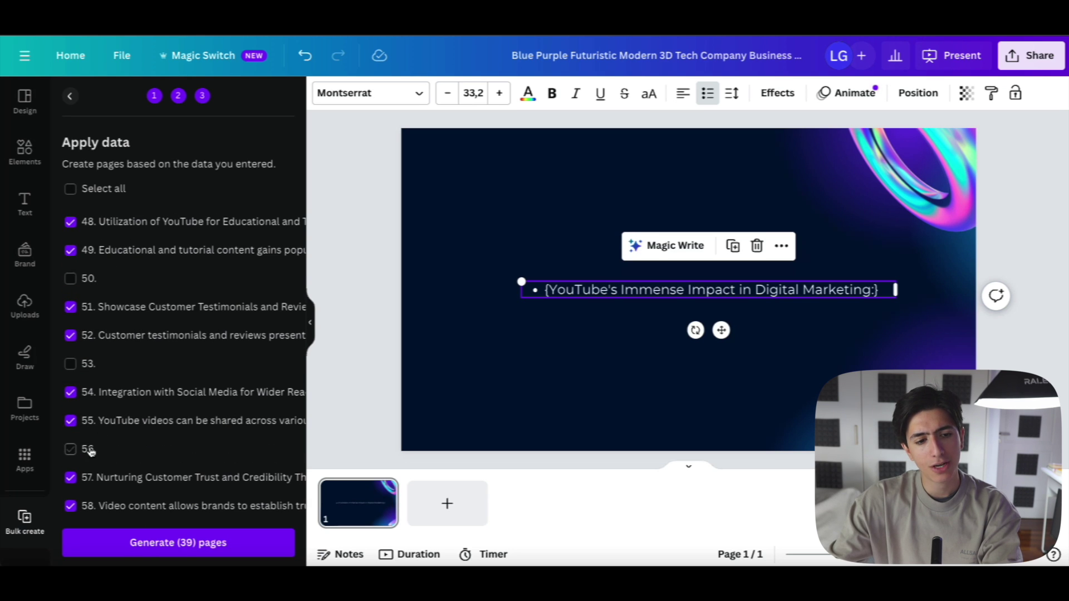
click(192, 548)
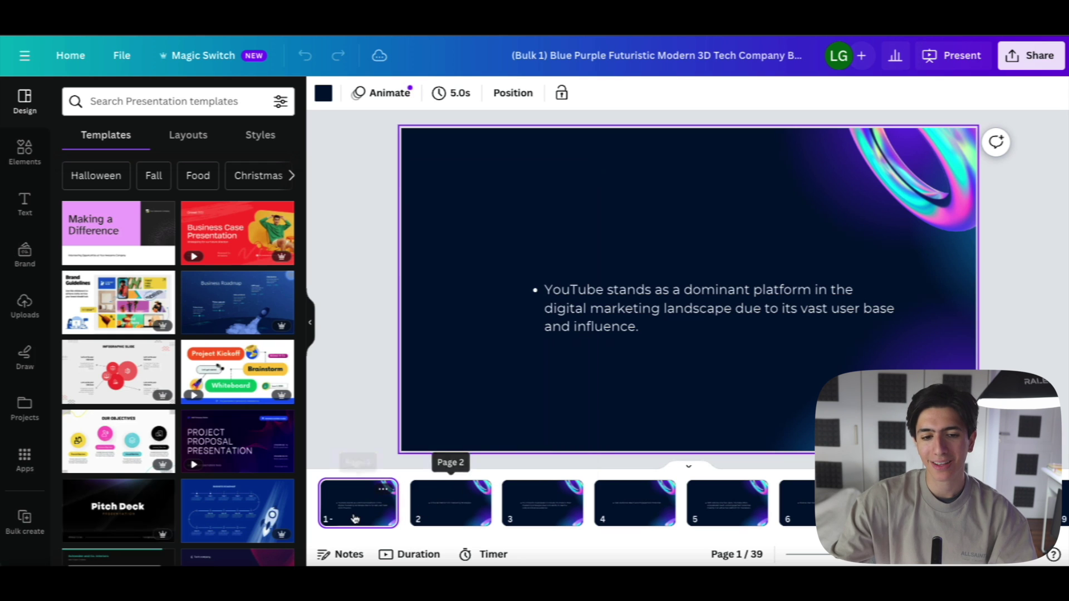
Step: Step through the 39 generated slides, confirming each shows one marketing point
key(Right)
key(Right)
key(Right)
key(Right)
key(Right)
key(Right)
key(Right)
key(Right)
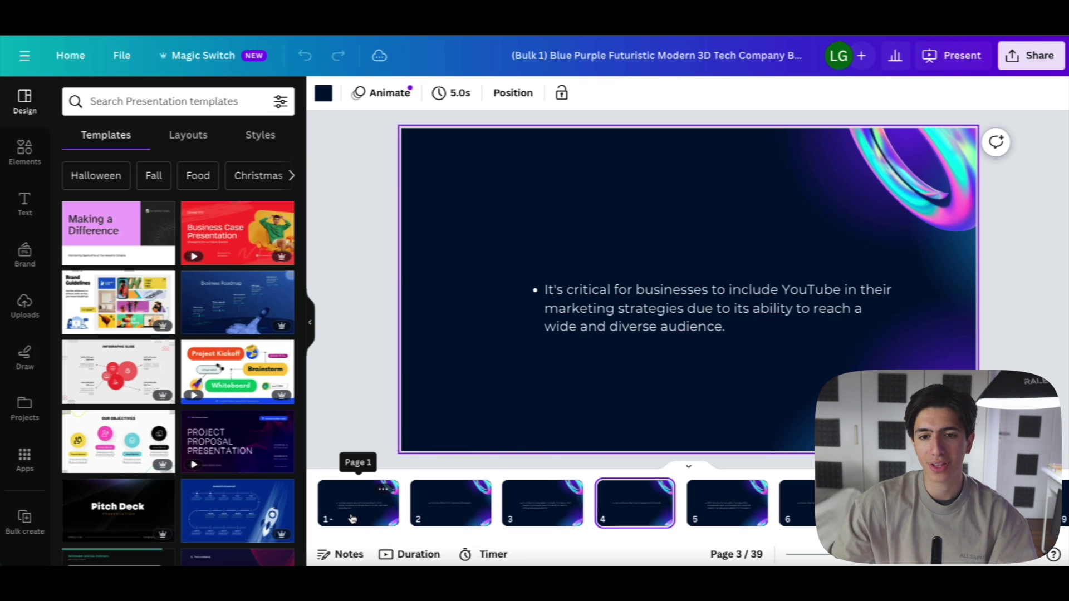
key(Right)
key(Right)
key(Right)
key(Right)
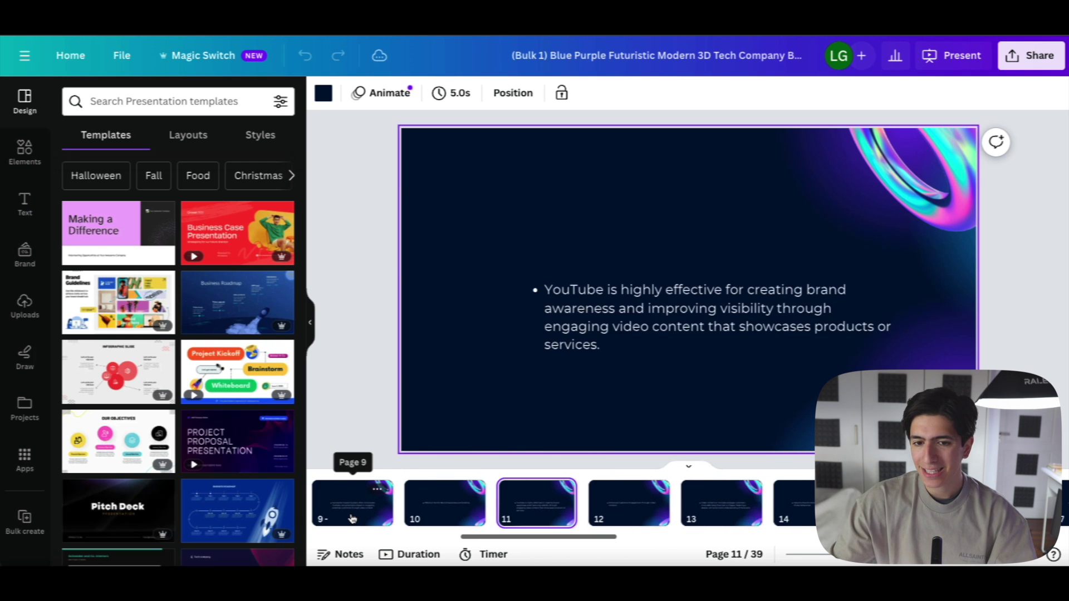
key(Right)
key(Right)
key(Right)
key(Right)
key(Right)
key(Right)
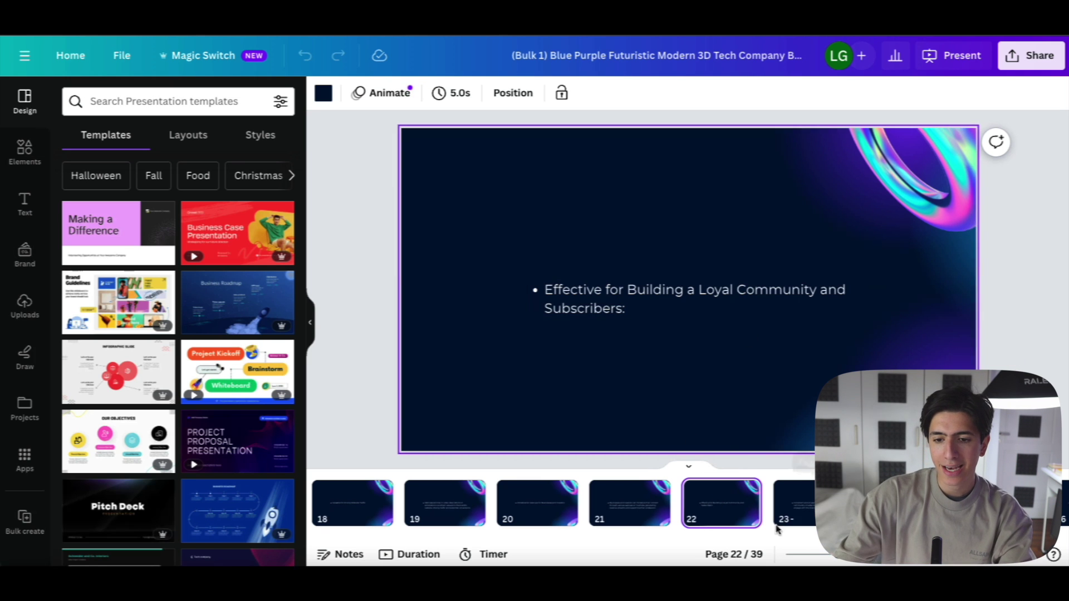
key(Right)
key(Right)
key(Right)
key(Right)
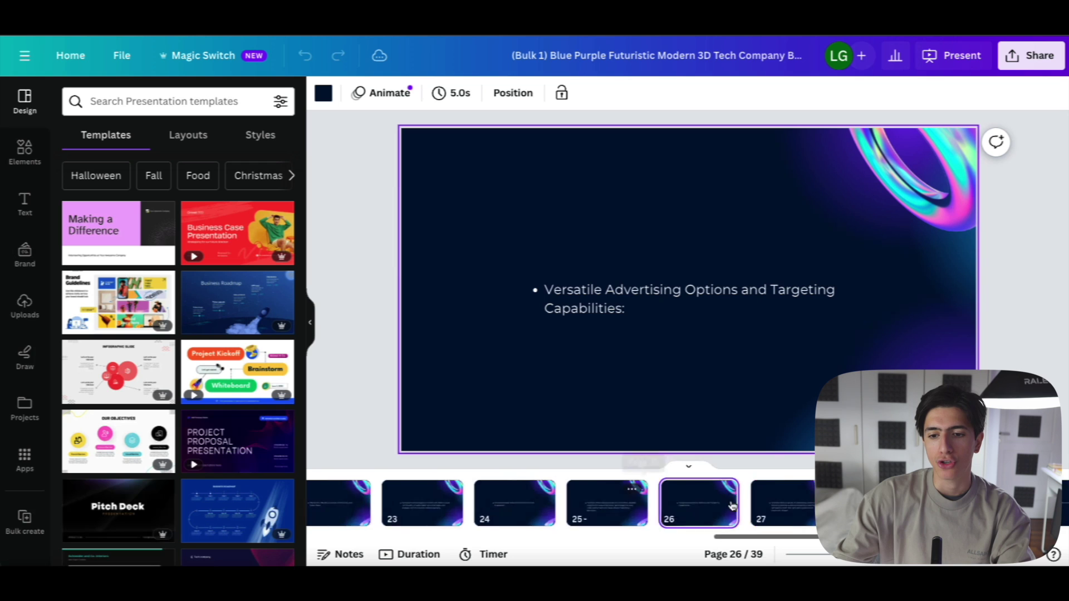
scroll(733, 506, left, 10)
Step: On slide 2, remove the bullet from 'A Crucial Platform for Marketing Strategies:', leaving it unbolded
click(455, 507)
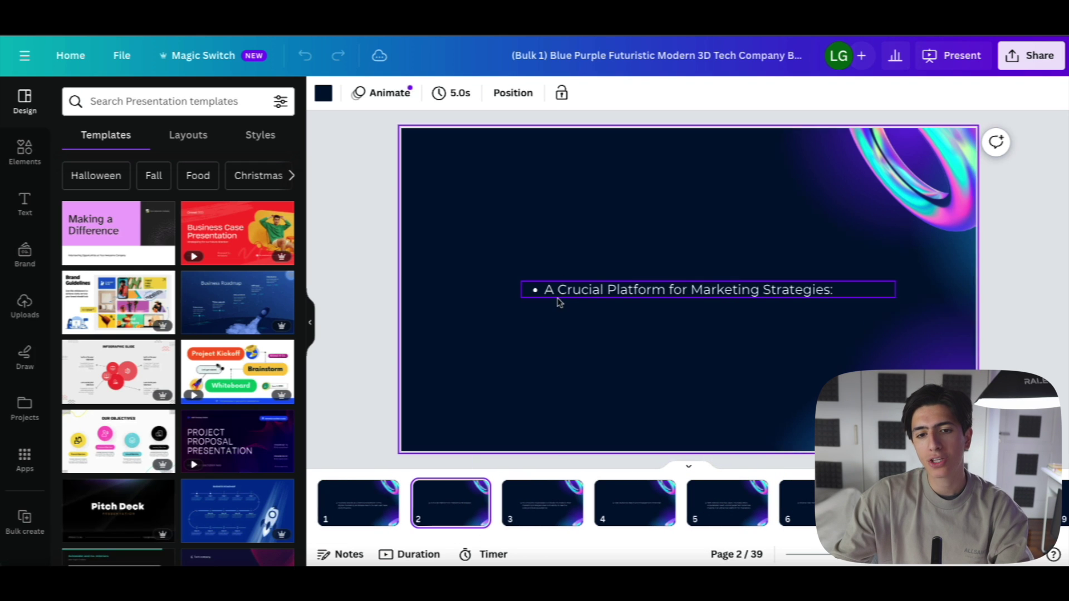
click(545, 295)
key(BackSpace)
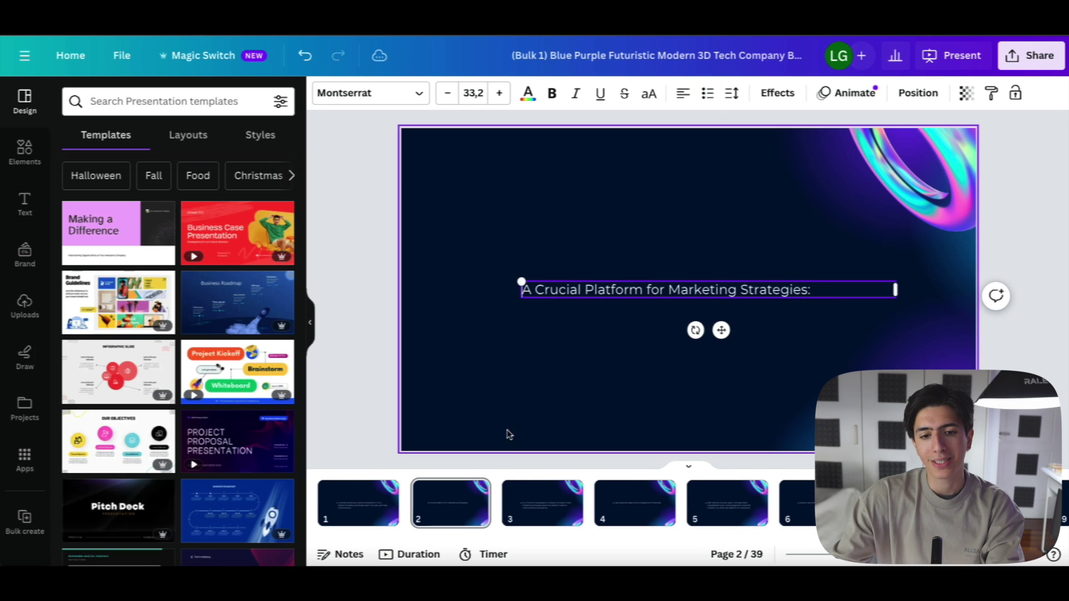
triple_click(669, 289)
click(551, 93)
click(551, 93)
click(551, 343)
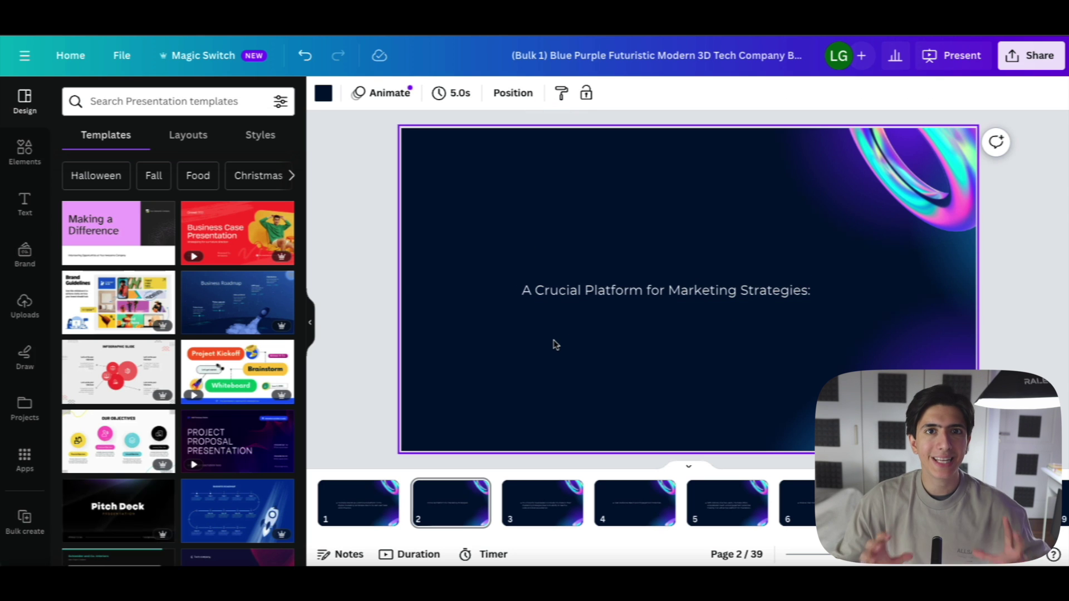